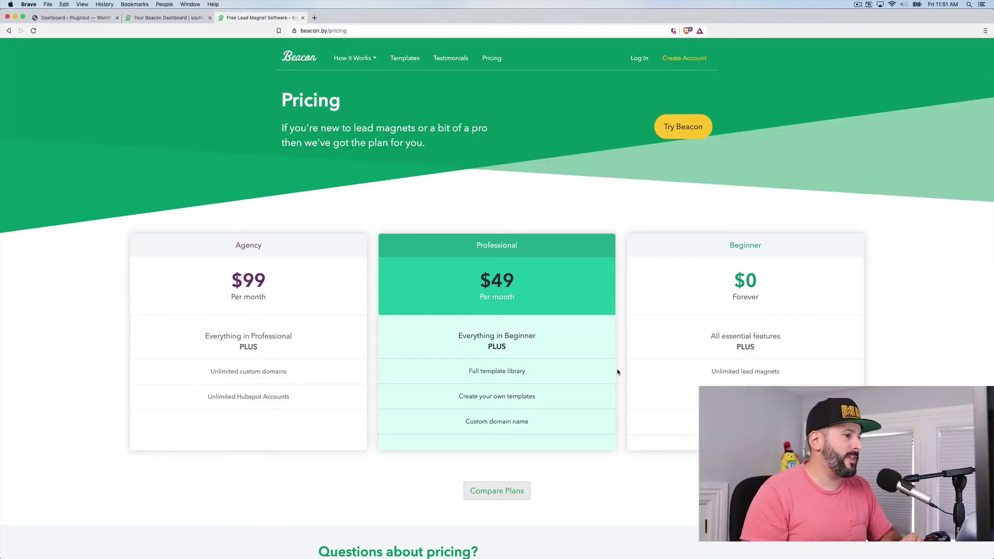
Step: Expand the full plan comparison table and review Professional's extra features over Beginner
scroll(569, 353, "down", 3)
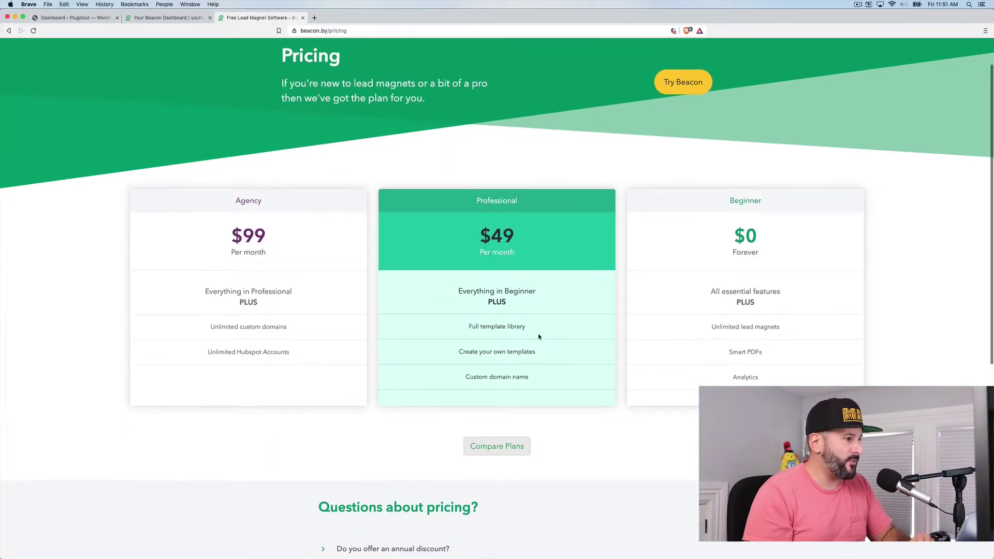
left_click(507, 352)
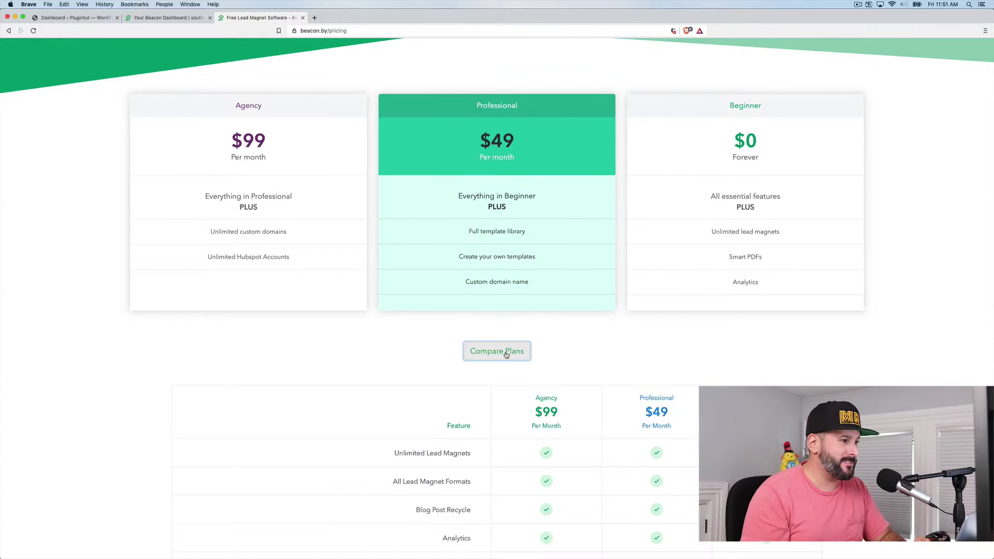
scroll(507, 355, "down", 5)
scroll(507, 355, "down", 1)
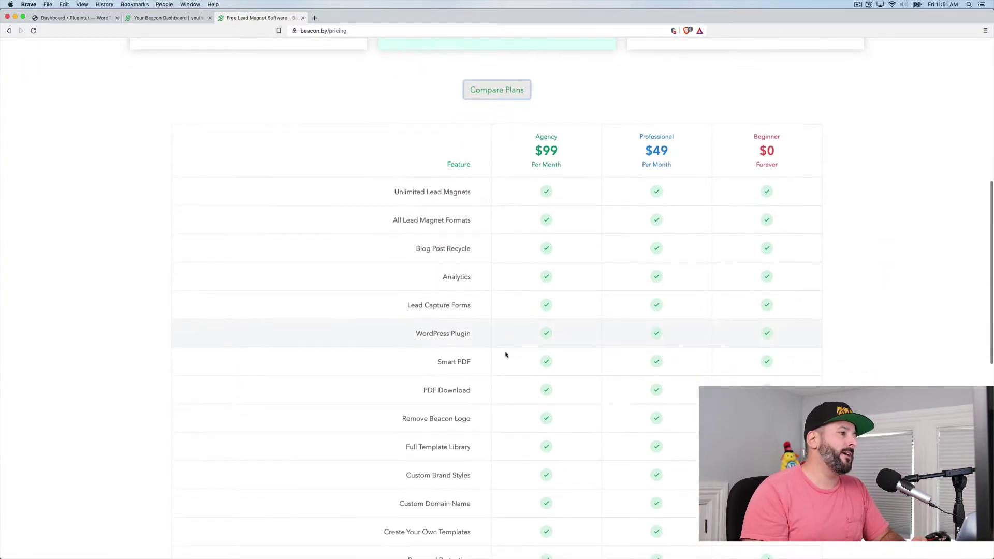
scroll(507, 354, "down", 1)
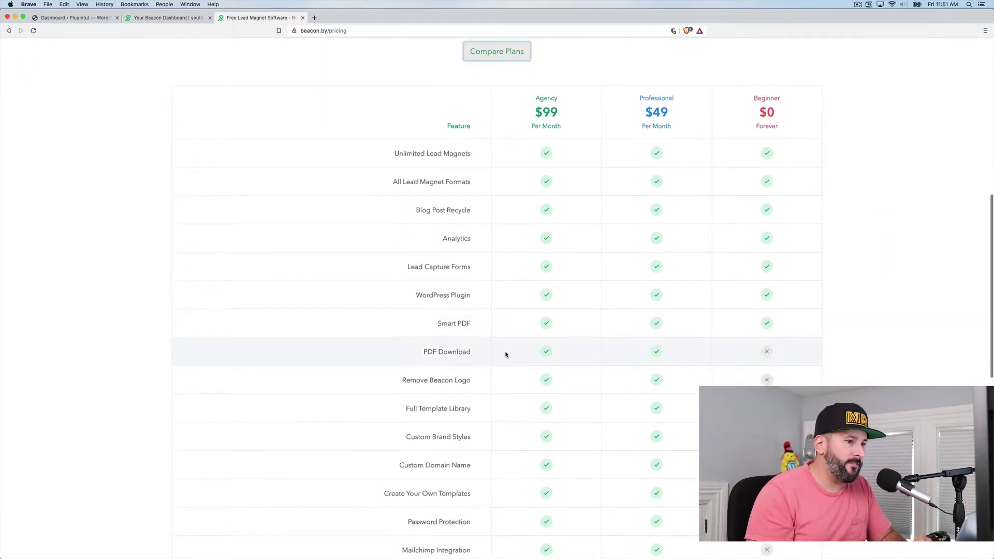
scroll(506, 355, "down", 3)
scroll(506, 354, "down", 1)
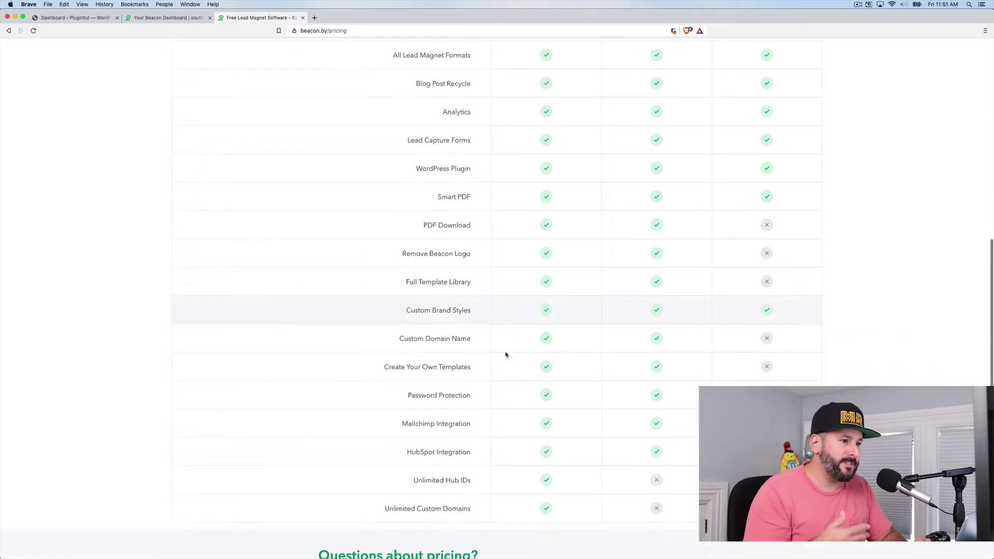
scroll(506, 354, "down", 2)
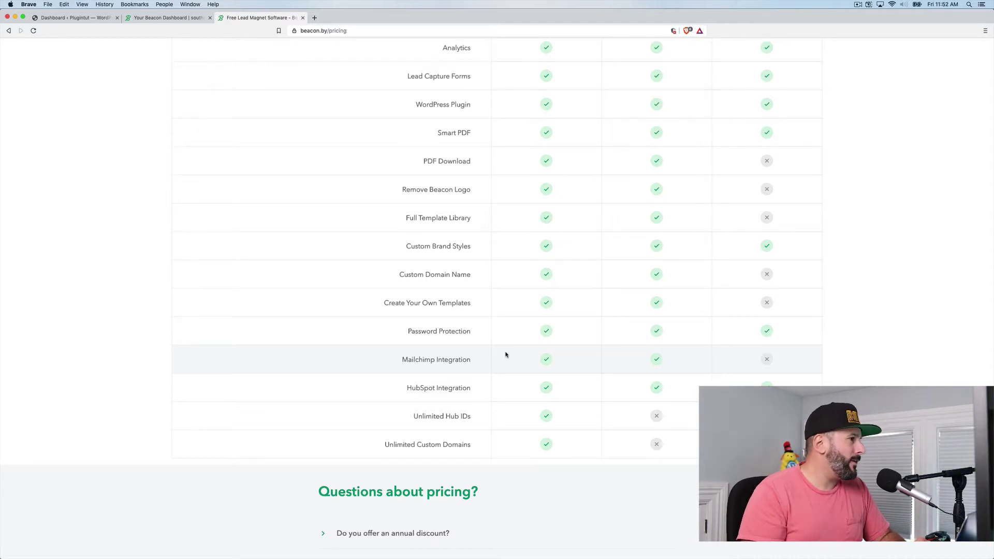
scroll(506, 355, "up", 15)
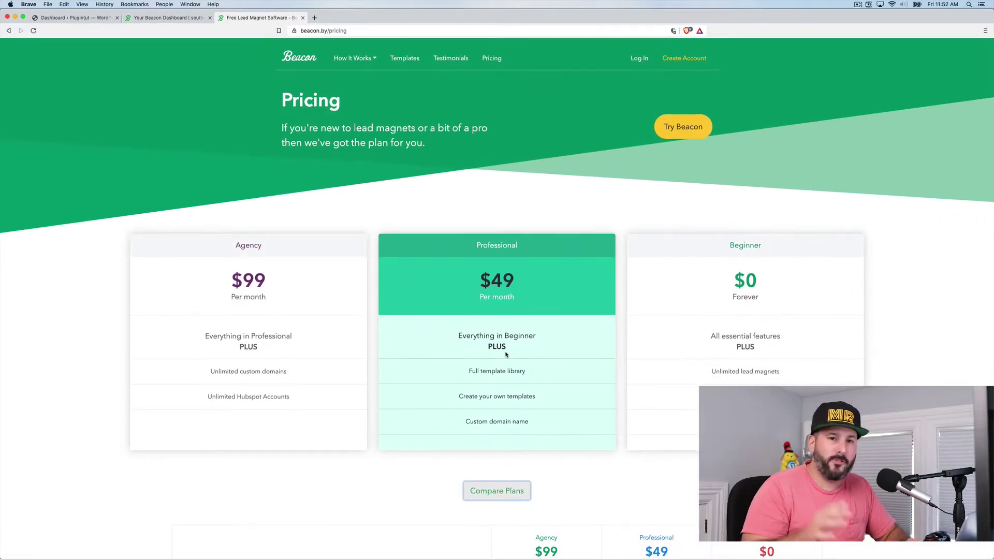
Step: Switch between the Beacon dashboard and the WordPress dashboard tabs
left_click(147, 20)
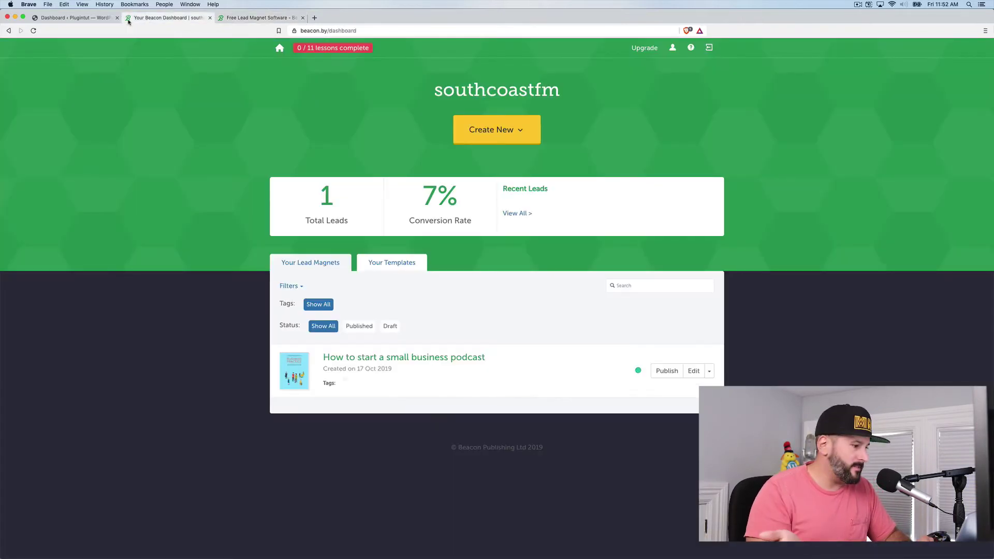
left_click(77, 19)
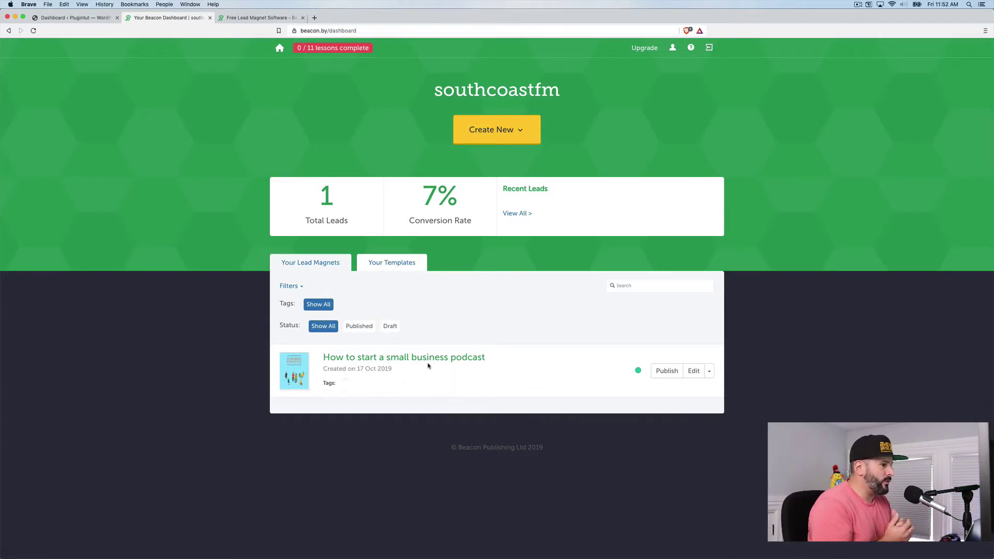
Step: Open 'How to start a small business podcast' and browse Notes, Resources, Call to Action and Text - Half pages
left_click(455, 363)
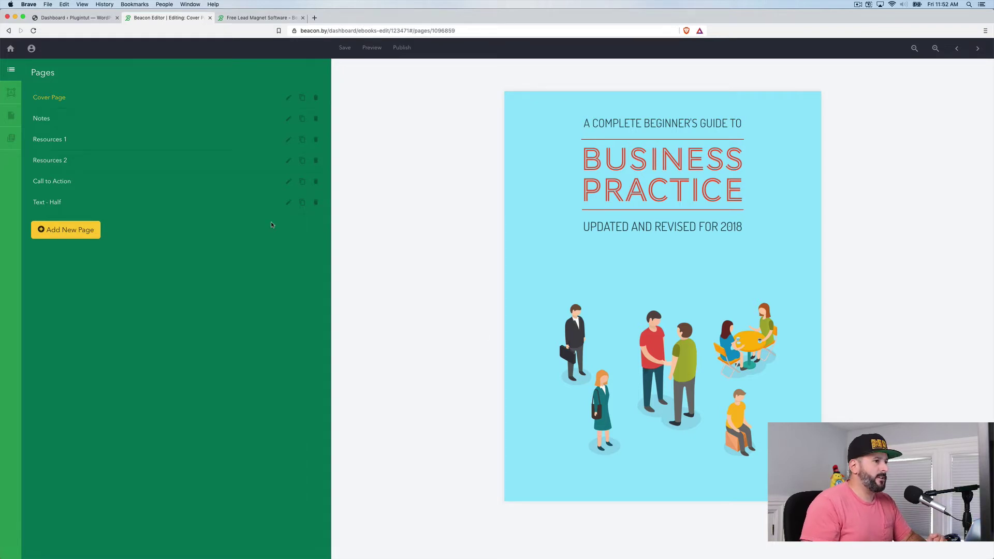
left_click(94, 125)
left_click(72, 139)
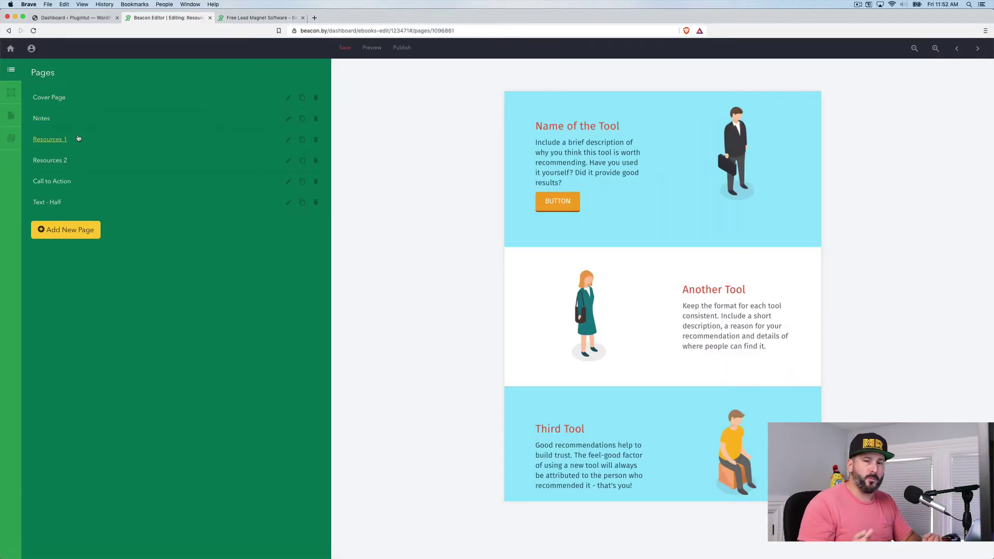
left_click(76, 161)
left_click(82, 182)
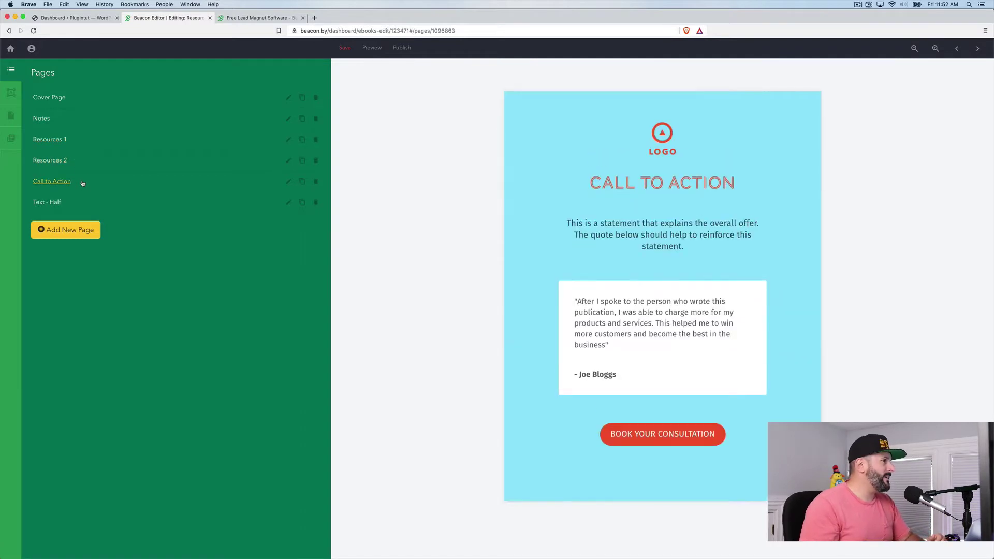
left_click(84, 206)
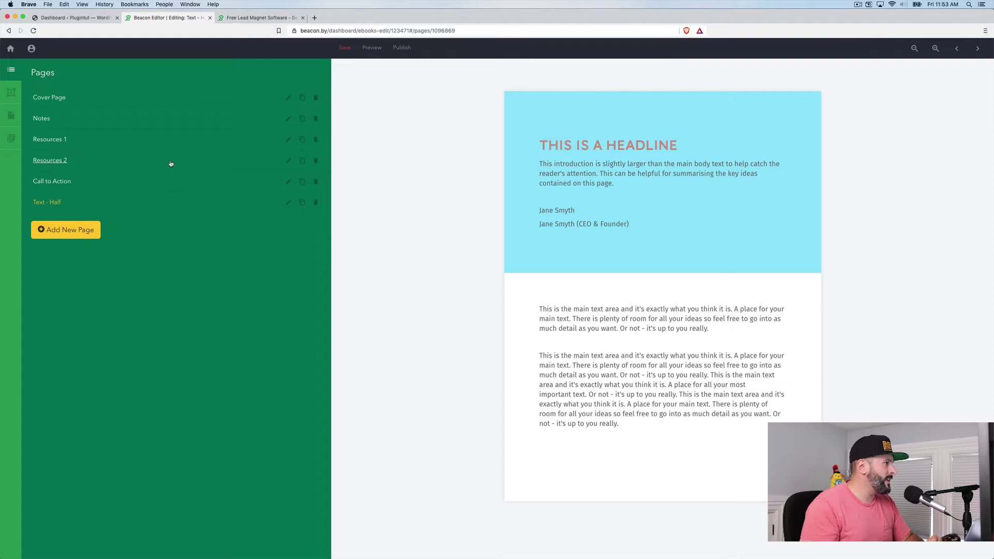
Step: Add a 'THIS IS A HEADLINE CARD' headline with a button beneath it to the blue section
left_click(13, 100)
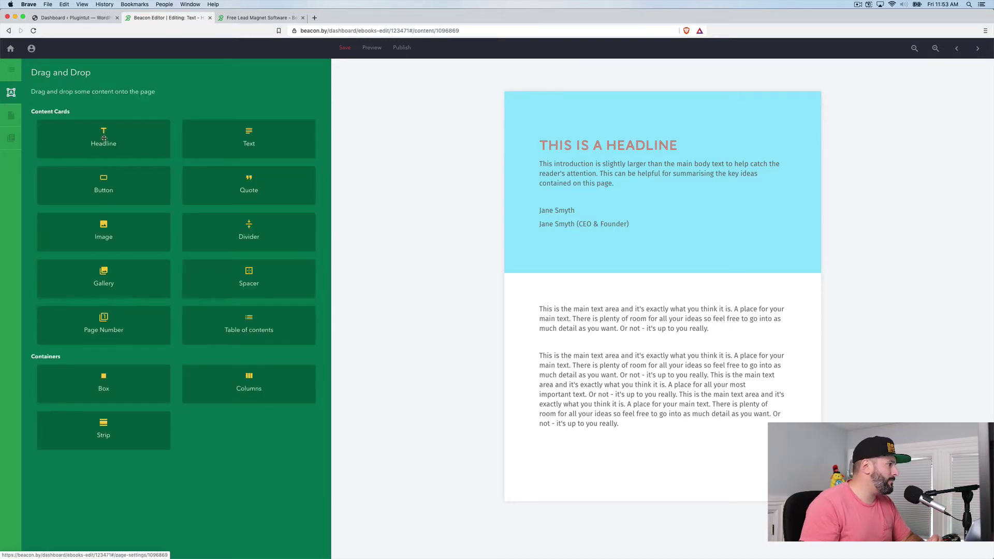
left_click_drag(107, 137, 570, 205)
left_click_drag(156, 181, 579, 251)
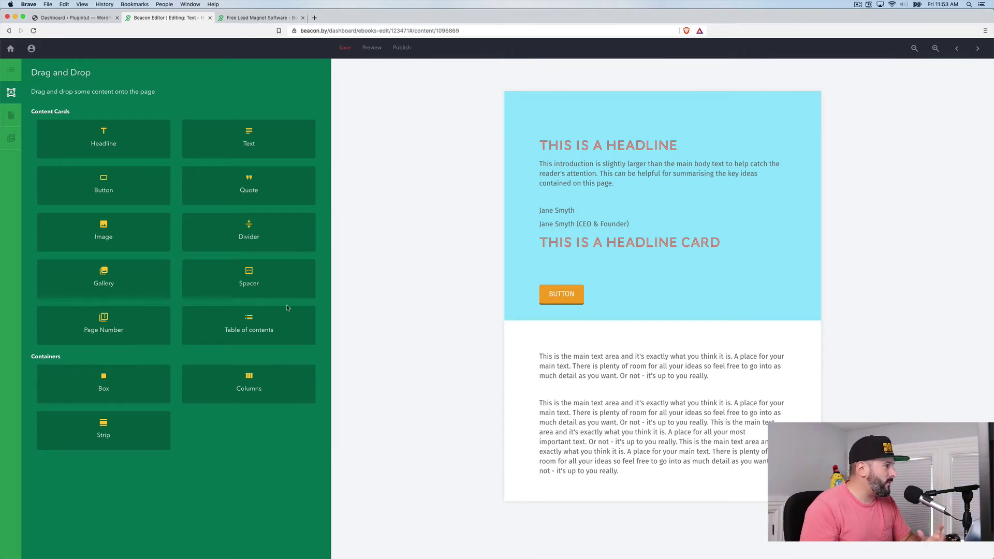
Step: Check the Page and Document Settings panels, then return to Pages and head for the dashboard
left_click(12, 119)
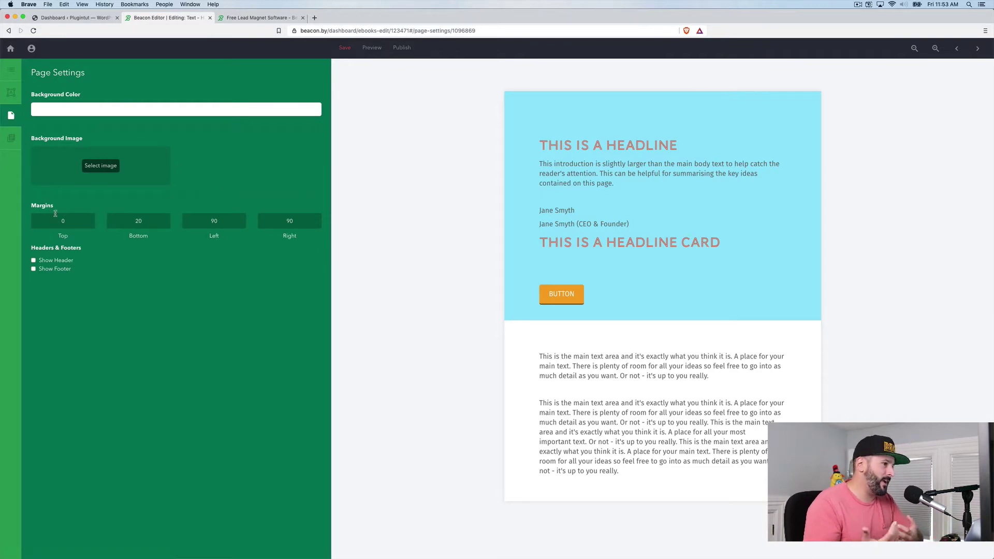
left_click(13, 140)
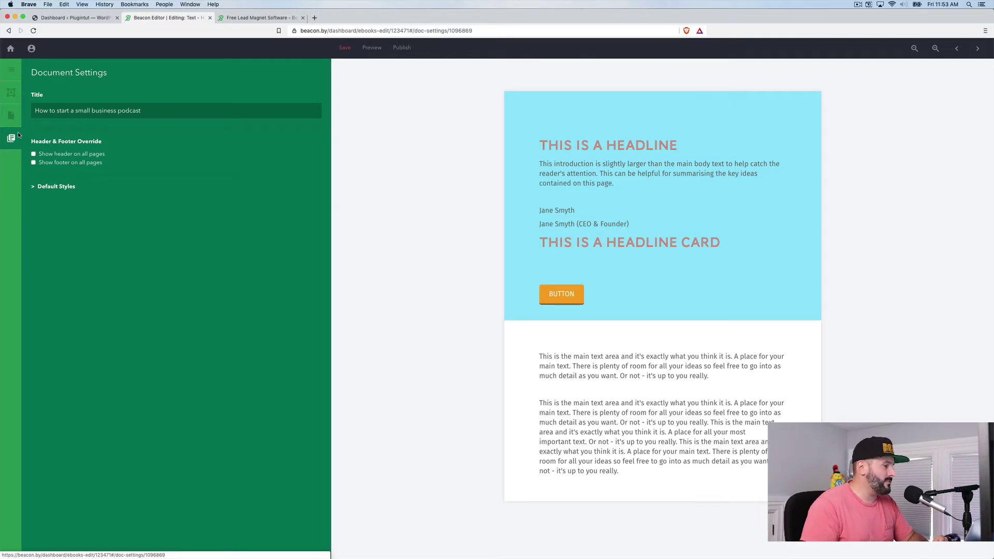
left_click(11, 69)
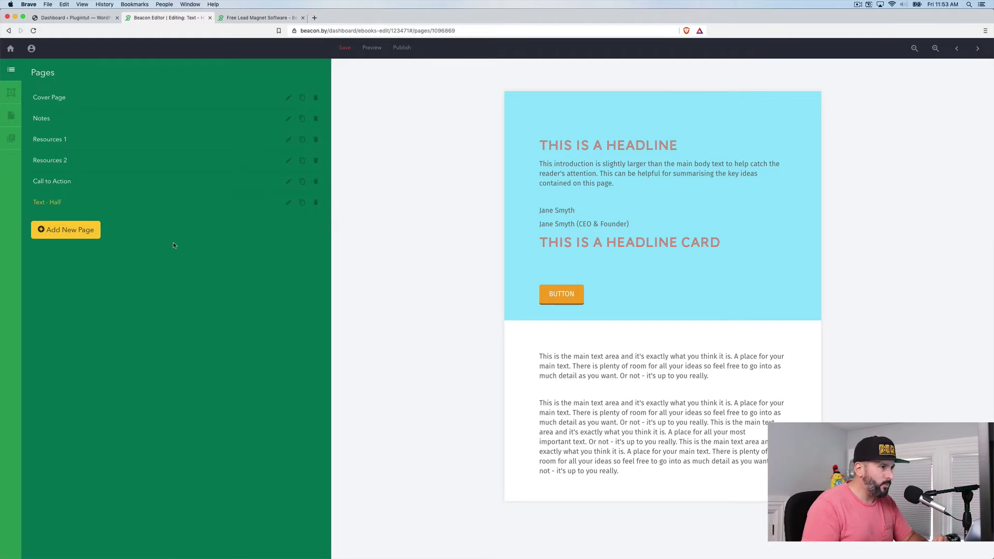
left_click(10, 48)
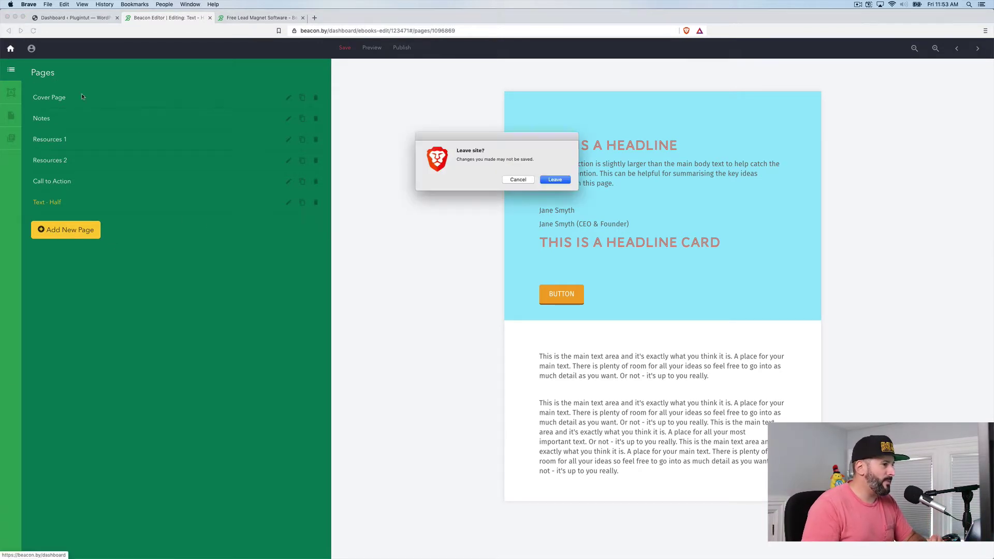
Step: Leave the editor unsaved and start a new eBook lead magnet importing a blog post from another platform
left_click(555, 179)
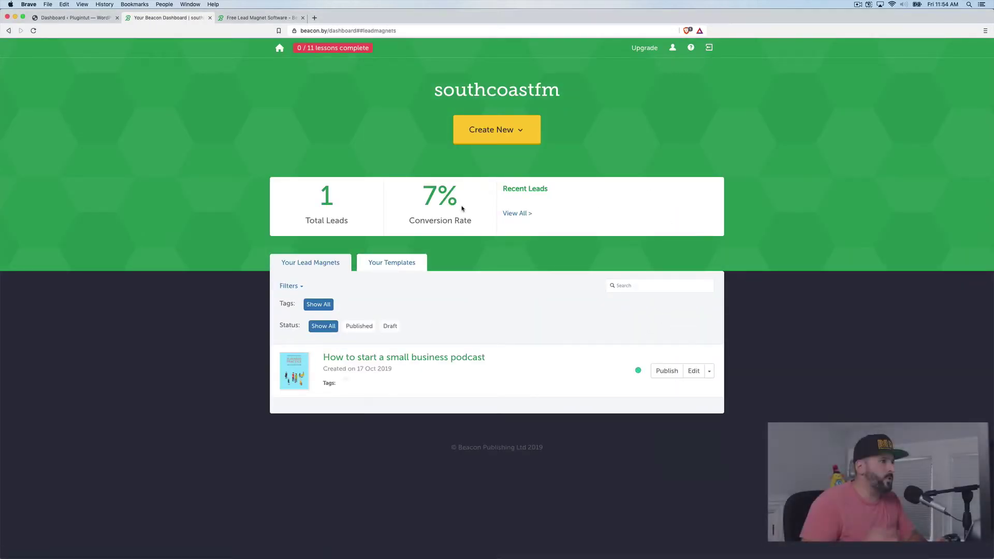
left_click(496, 136)
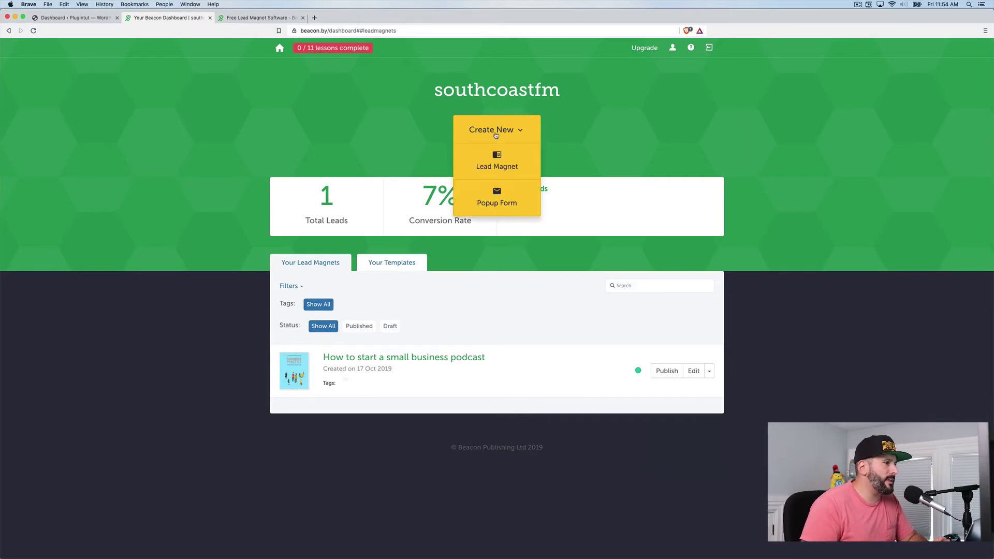
left_click(494, 164)
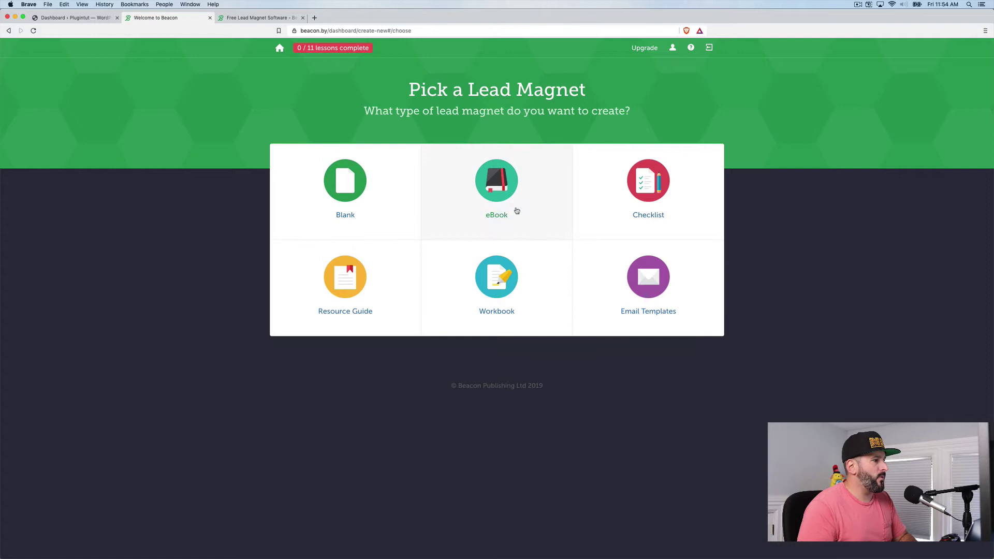
left_click(488, 209)
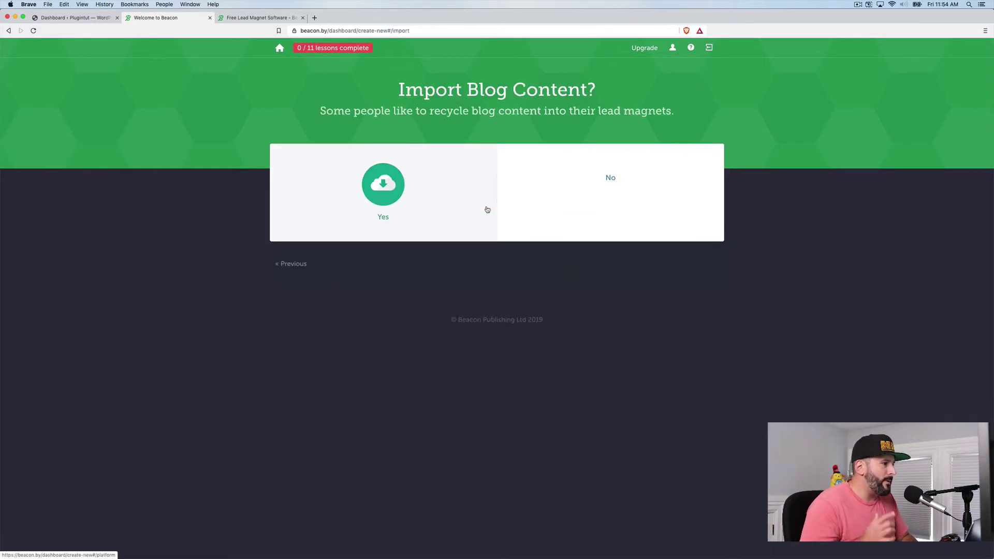
left_click(392, 186)
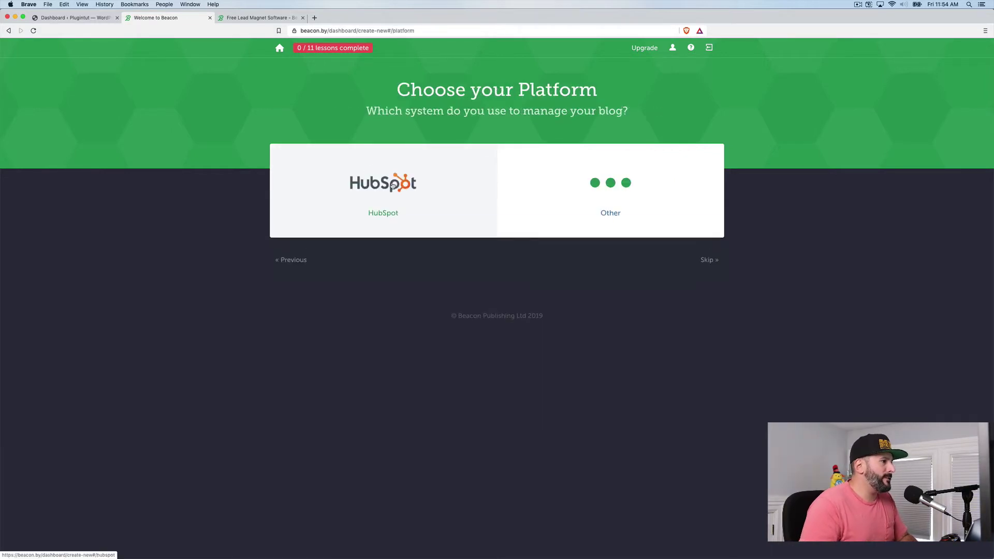
left_click(600, 212)
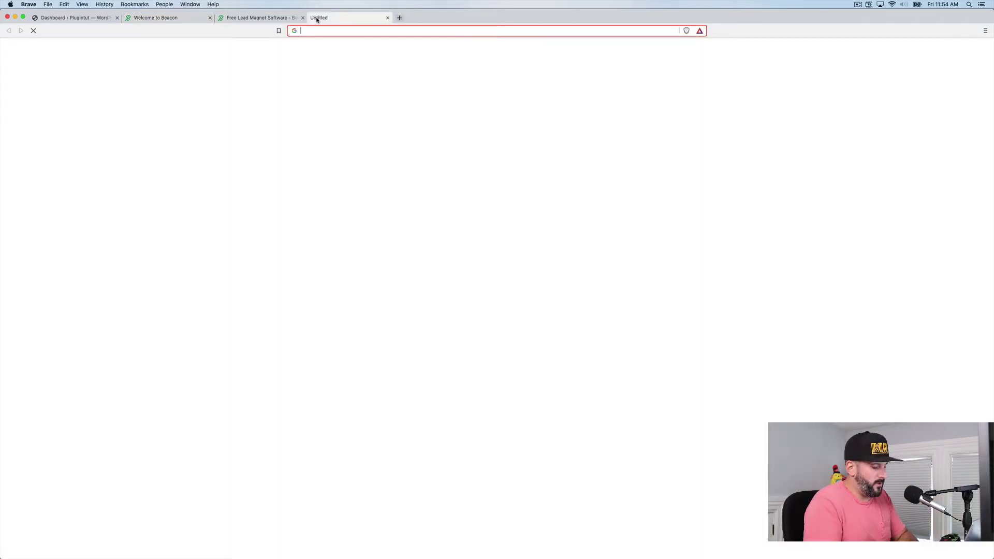
Step: Copy the URL of southcoast.fm's '11 Tips for starting a podcast on the South Coast' post
type("southcoast.fm")
key("Return")
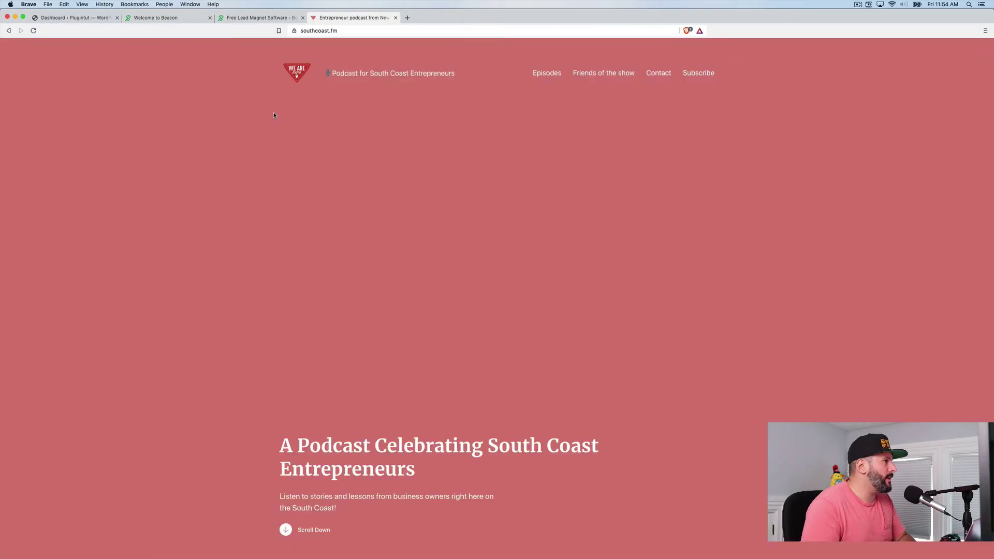
left_click(541, 76)
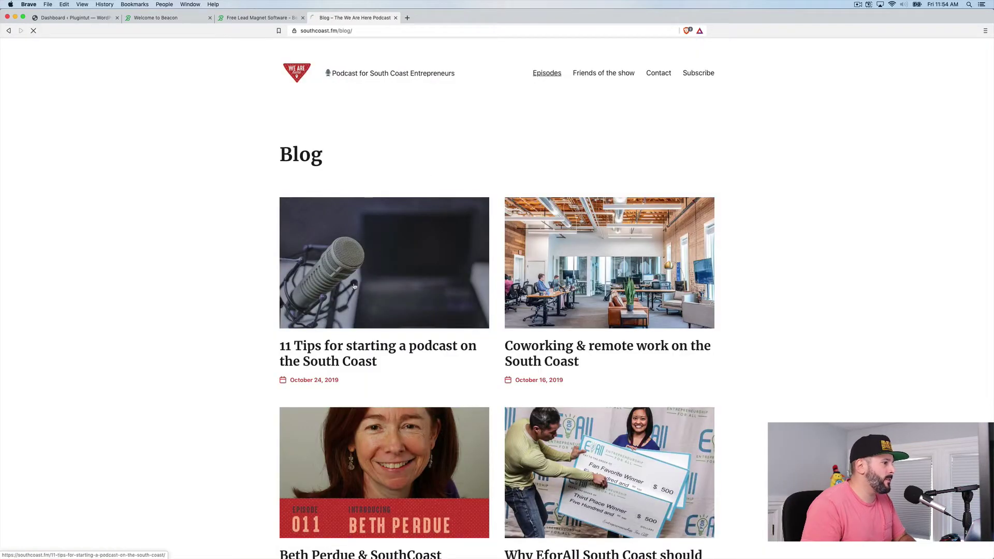
left_click(355, 286)
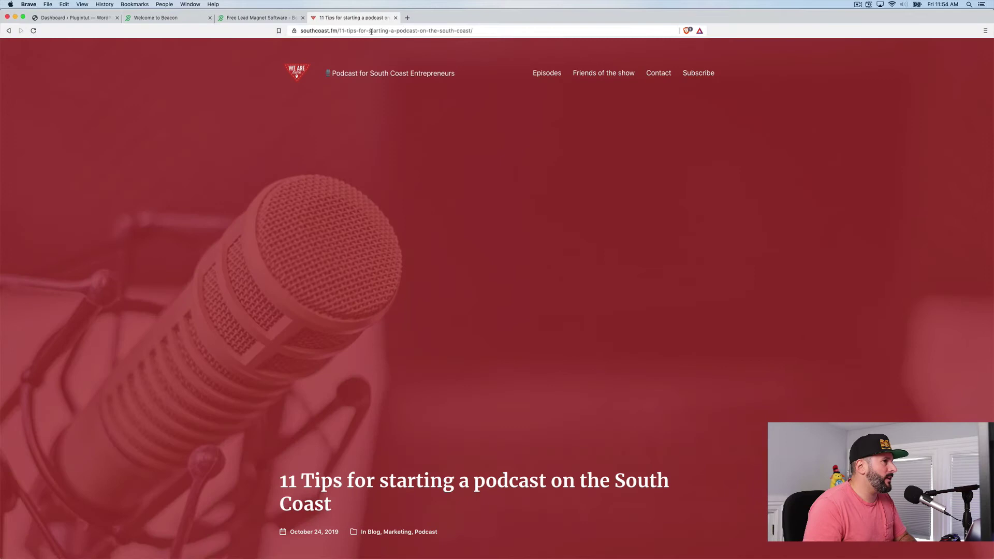
left_click(372, 32)
key("super+c")
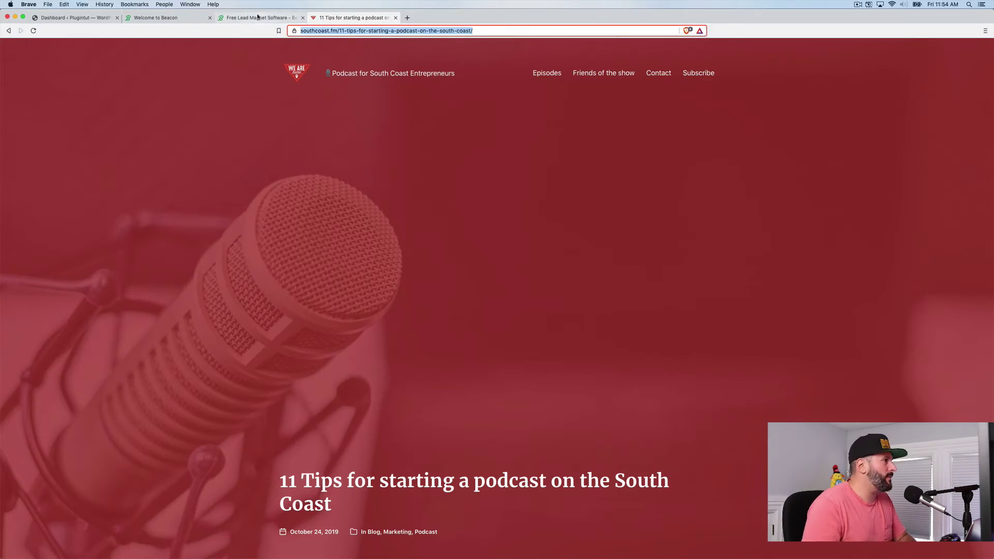
left_click(258, 17)
Step: Paste the copied post URL into Beacon's blog importer and import it
left_click(176, 17)
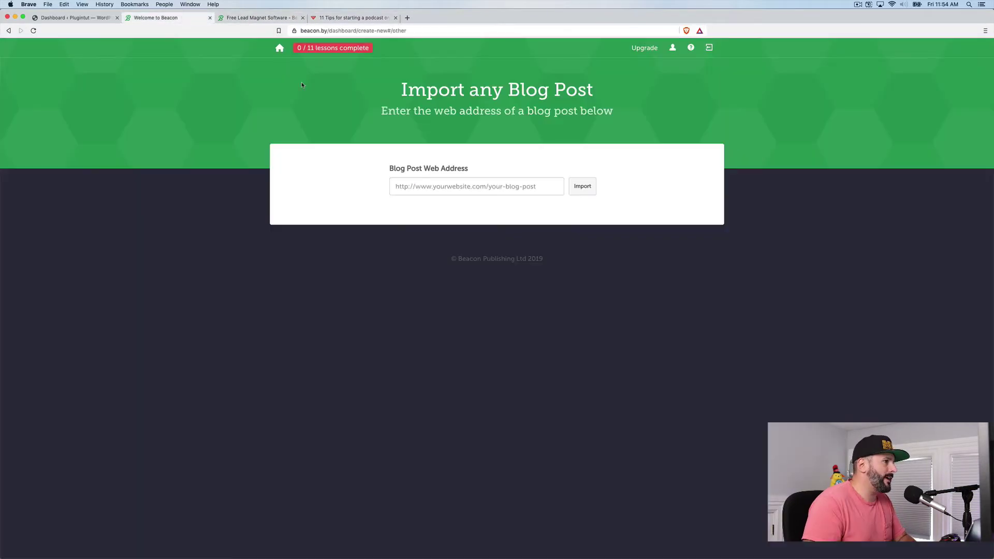
left_click(473, 192)
key("super+v")
left_click(591, 186)
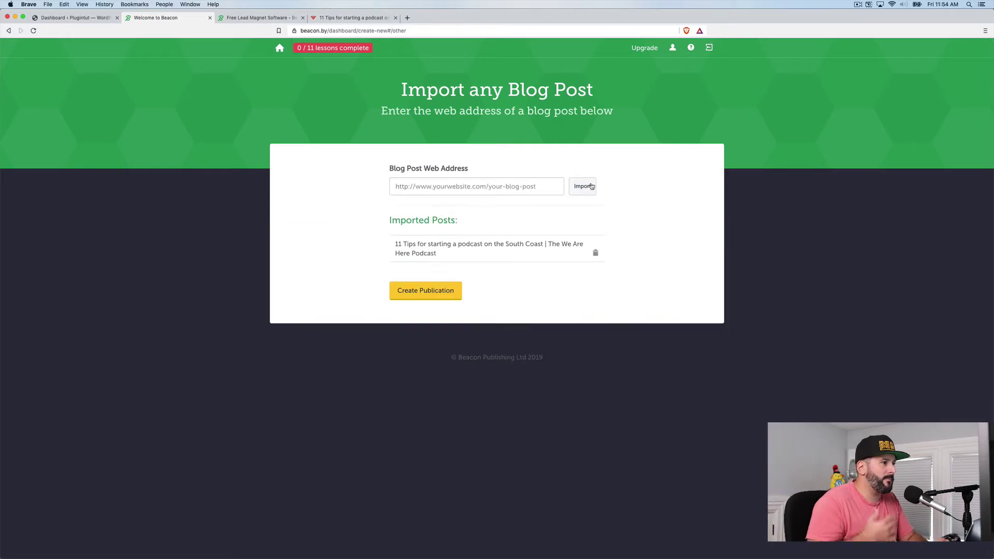
Step: Create a 'Starting a podcast' lead magnet on the donut theme and open the imported page
left_click(428, 289)
scroll(523, 252, "down", 3)
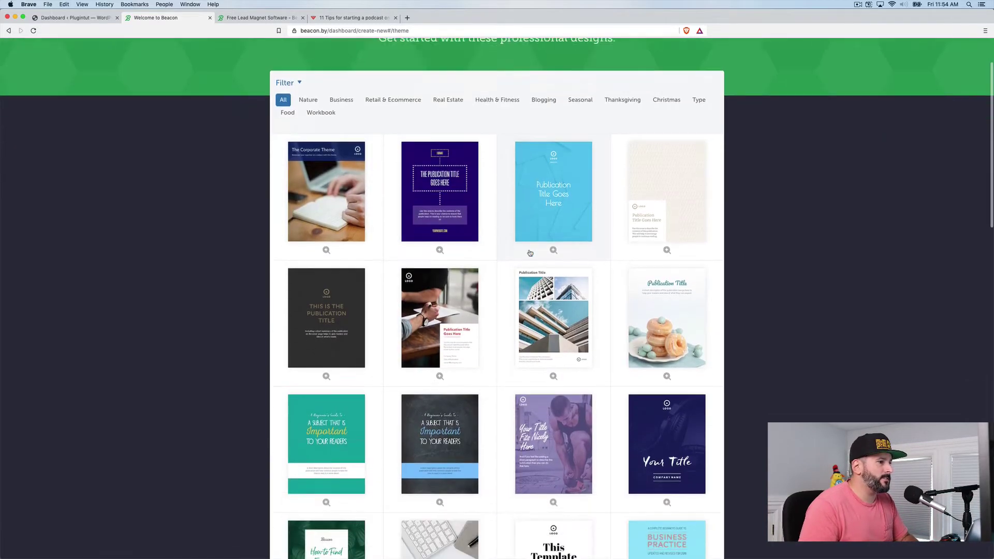
left_click(523, 252)
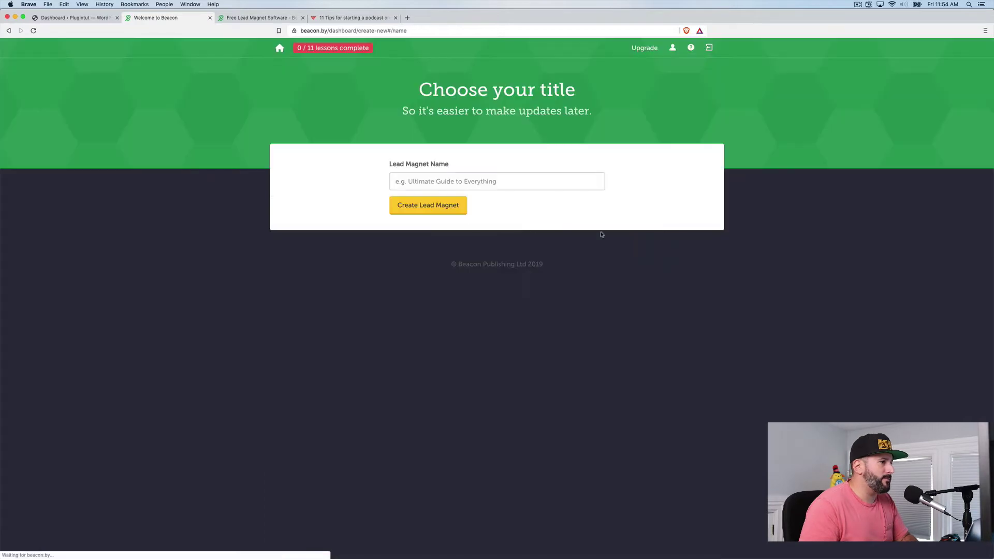
left_click(430, 182)
type("Starting a podcast")
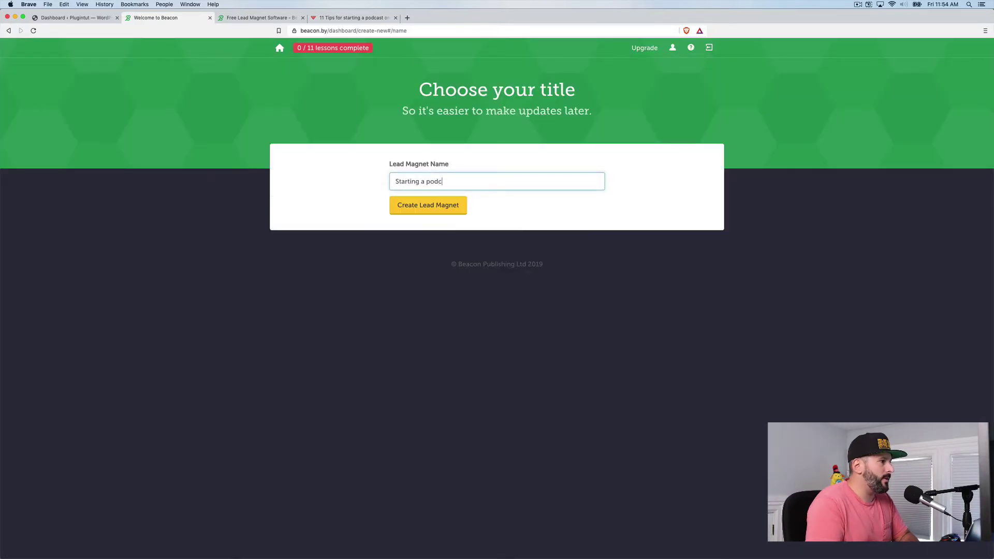
left_click(452, 209)
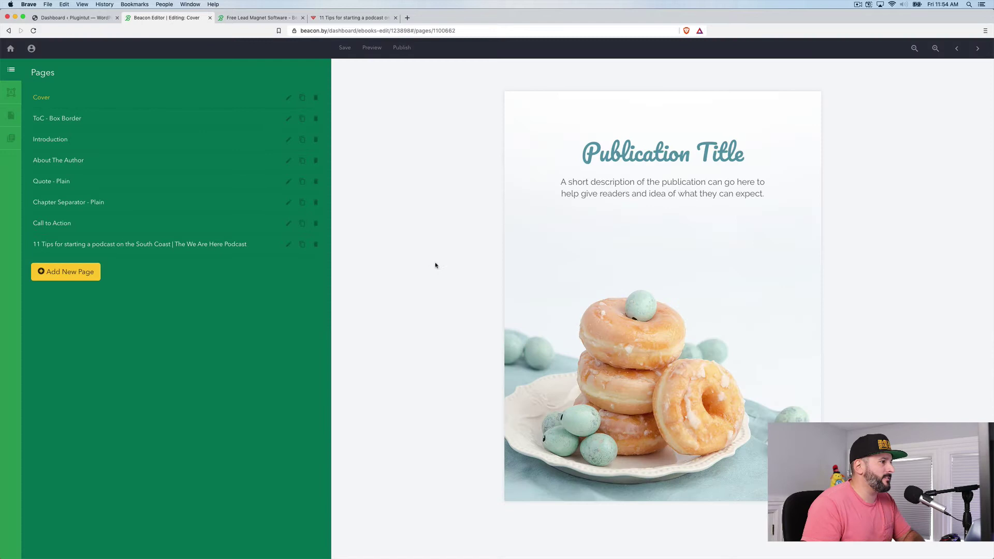
left_click(208, 245)
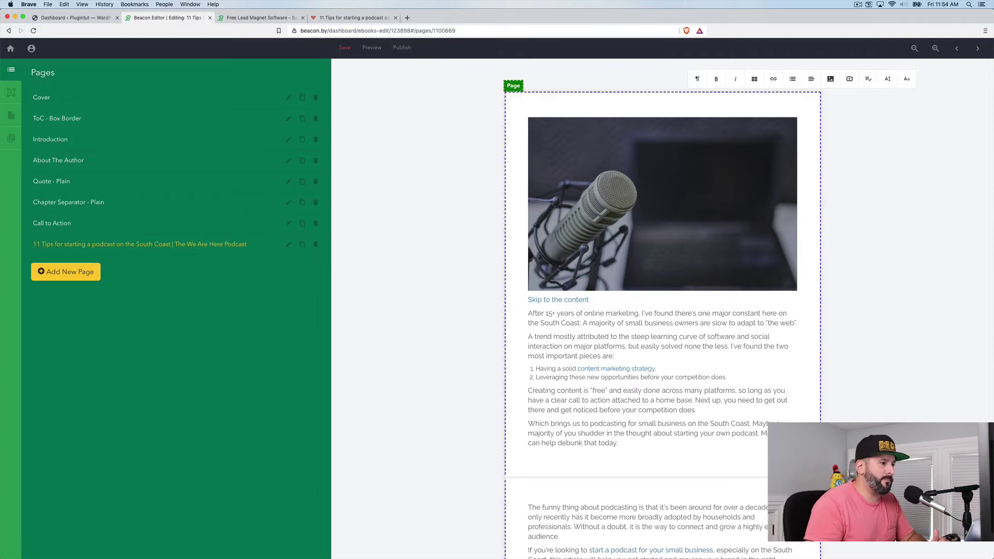
Step: Review the imported 11 Tips article, then head back toward the Beacon dashboard
scroll(693, 340, "down", 10)
scroll(693, 340, "down", 4)
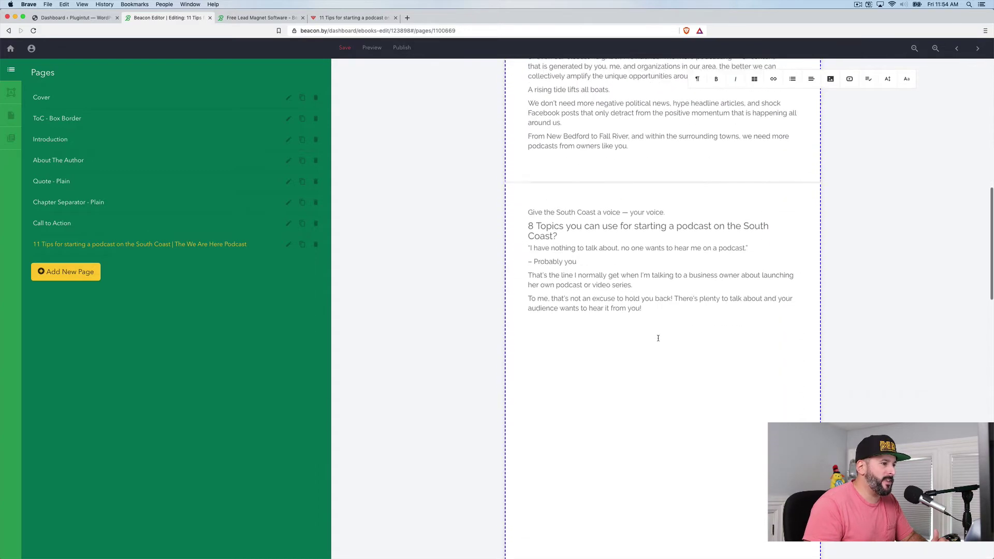
scroll(581, 245, "down", 9)
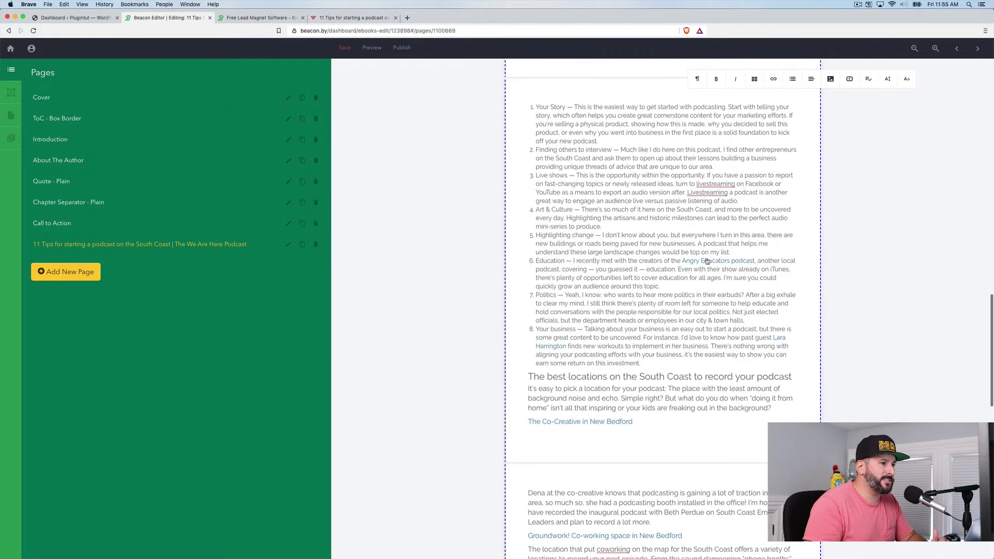
scroll(694, 259, "down", 2)
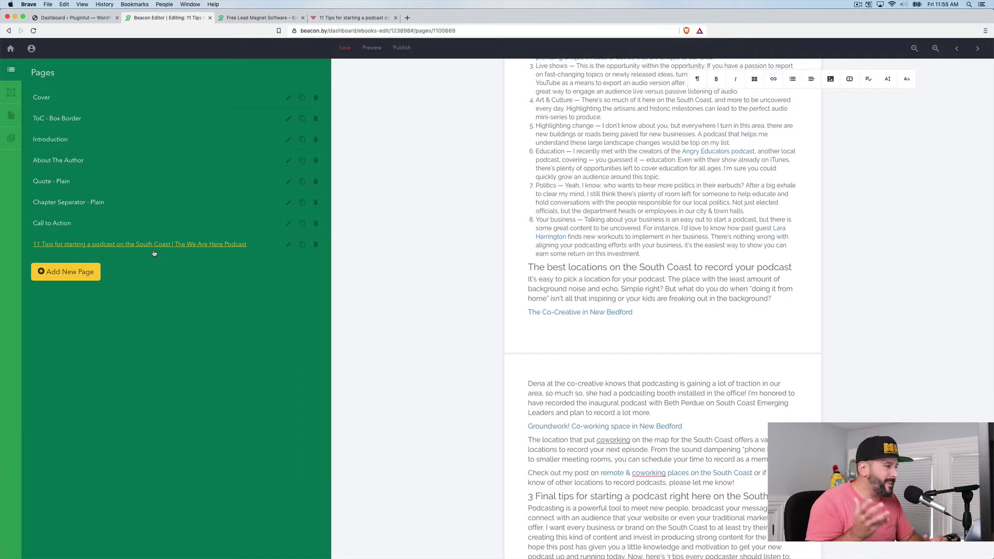
left_click(10, 50)
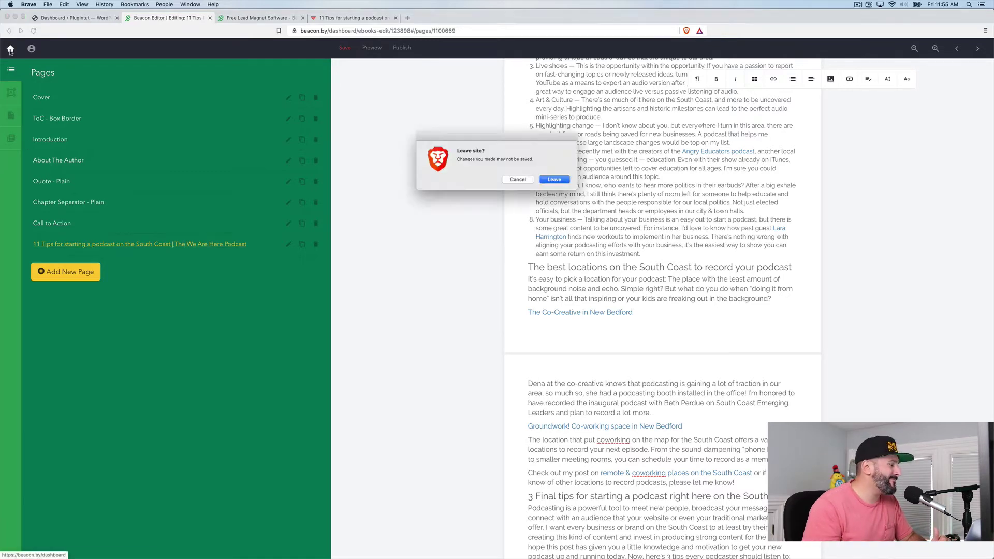
Step: Leave the editor, reopen the small business podcast guide and bring up its Publish Settings
left_click(551, 179)
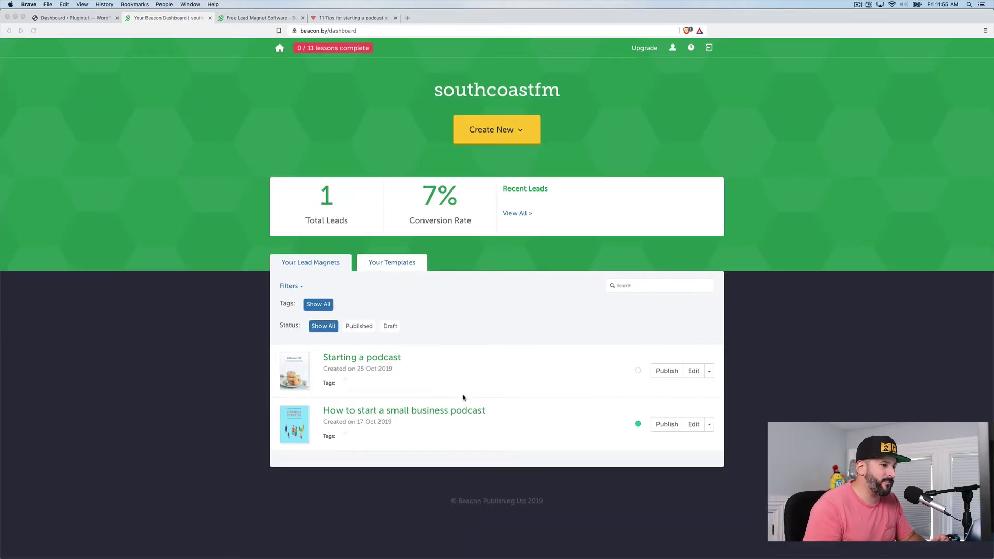
left_click(471, 412)
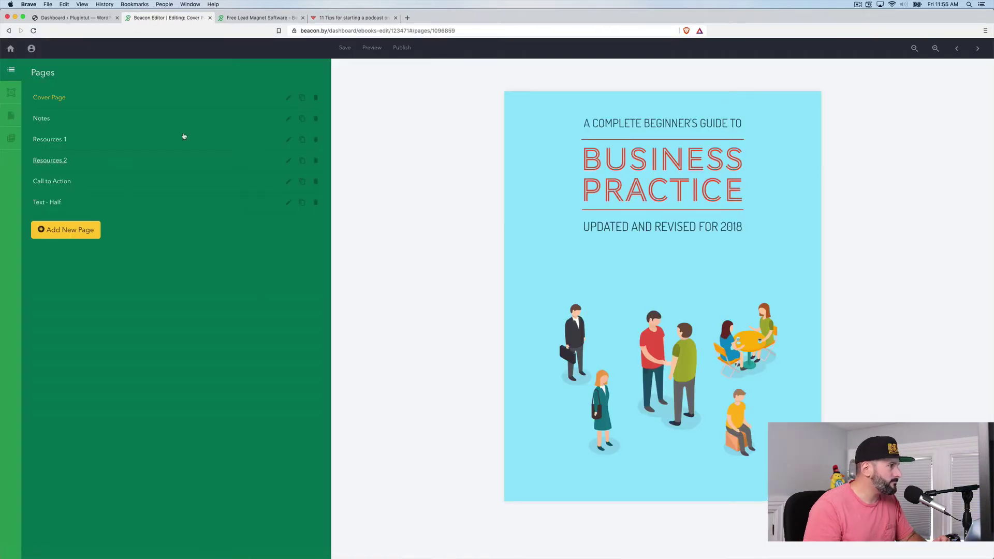
left_click(403, 48)
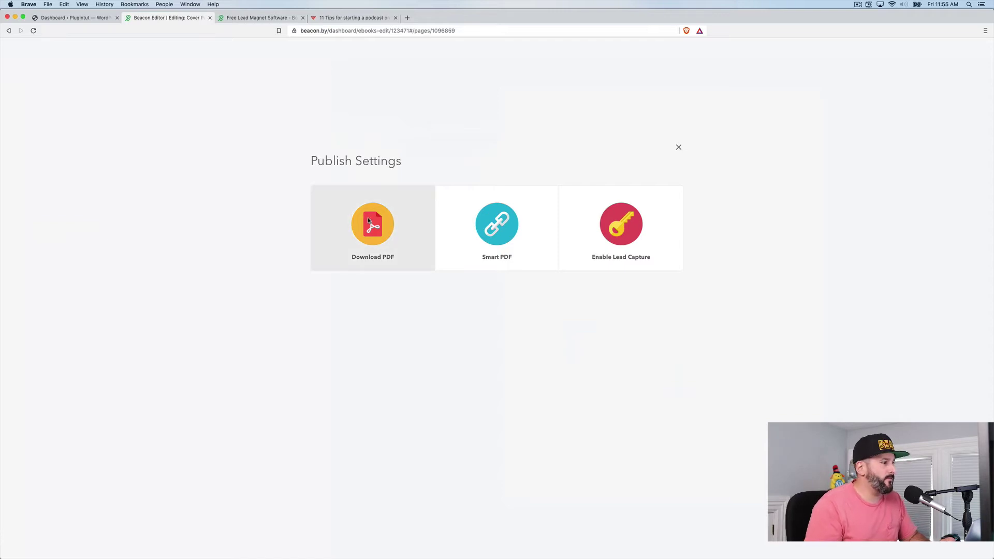
Step: Dismiss the Download PDF premium notice, choose Smart PDF publishing, and expand Smart PDF Settings
left_click(370, 222)
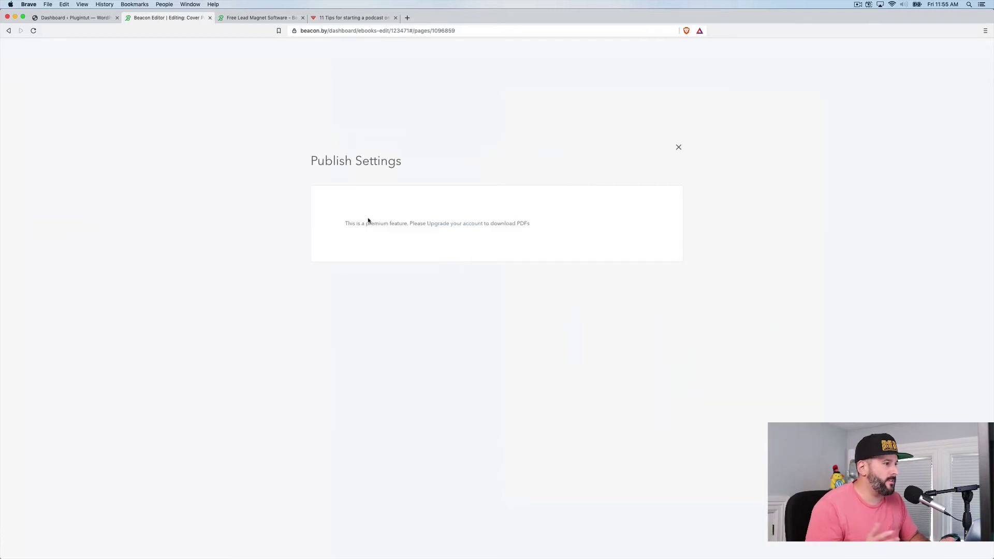
left_click(678, 148)
left_click(404, 48)
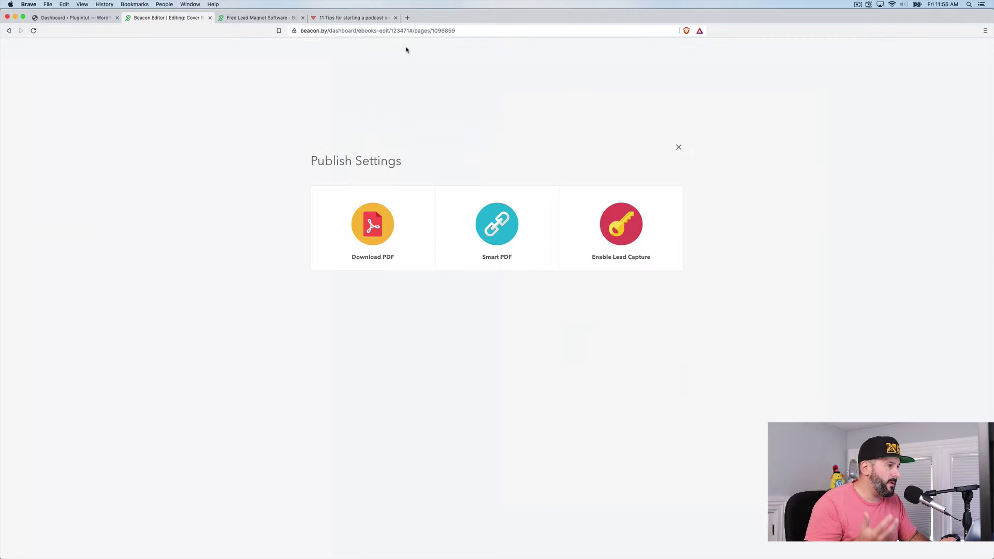
left_click(516, 238)
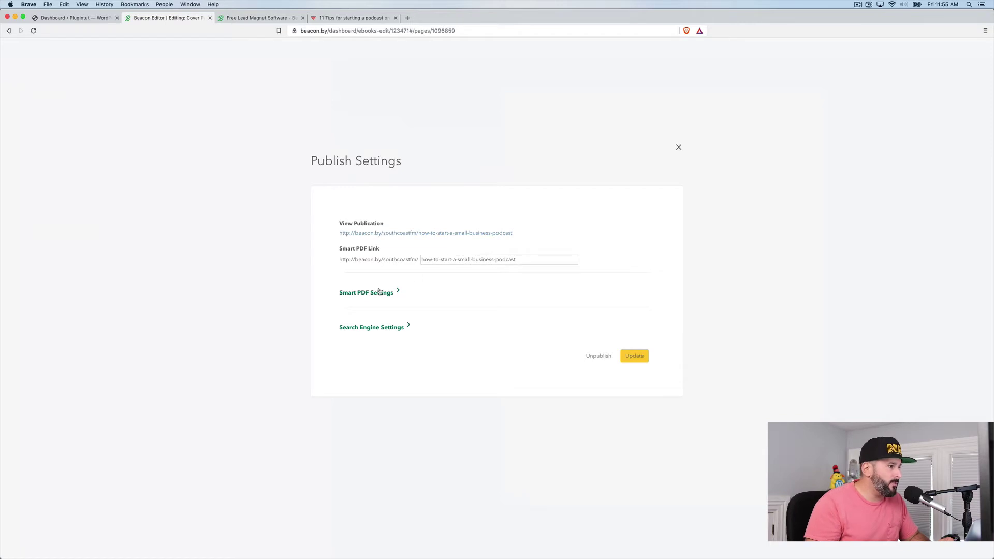
left_click(380, 292)
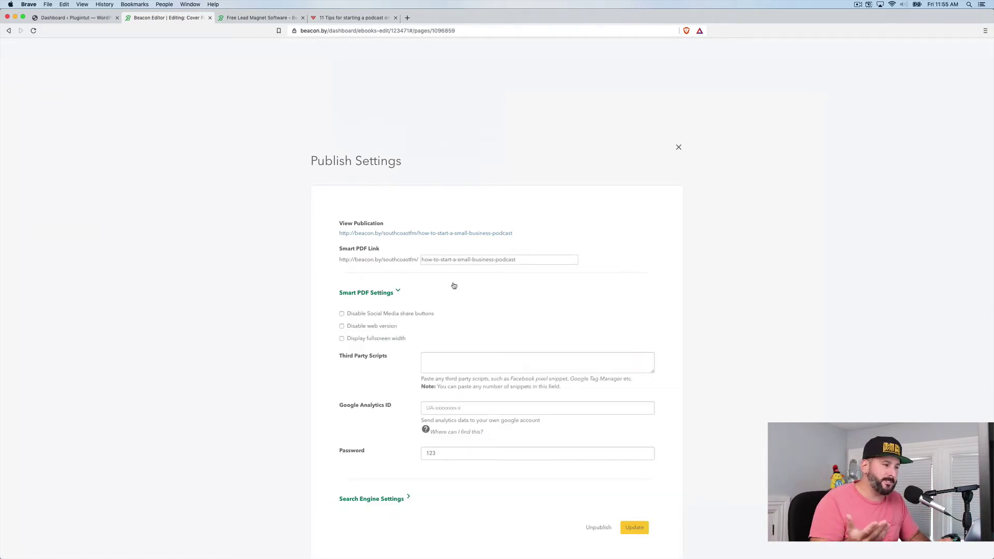
Step: Open the published small business podcast guide in a new tab and scroll through it
left_click(455, 234)
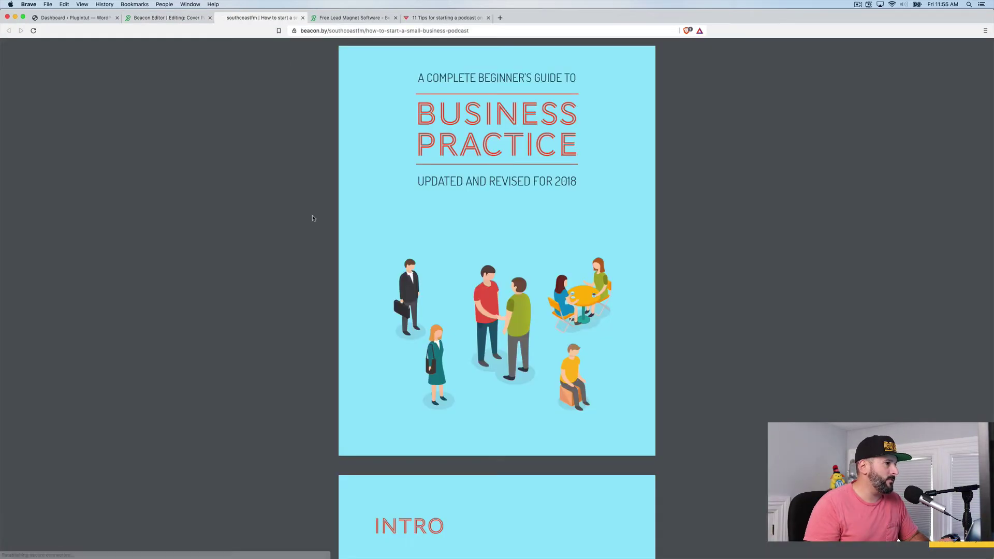
scroll(436, 254, "down", 15)
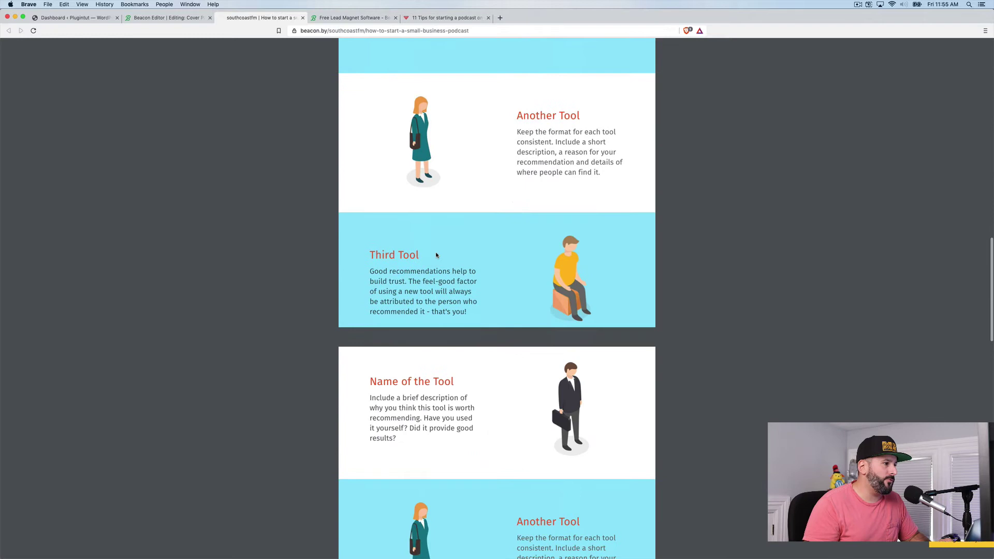
scroll(434, 238, "up", 2)
scroll(434, 223, "up", 1)
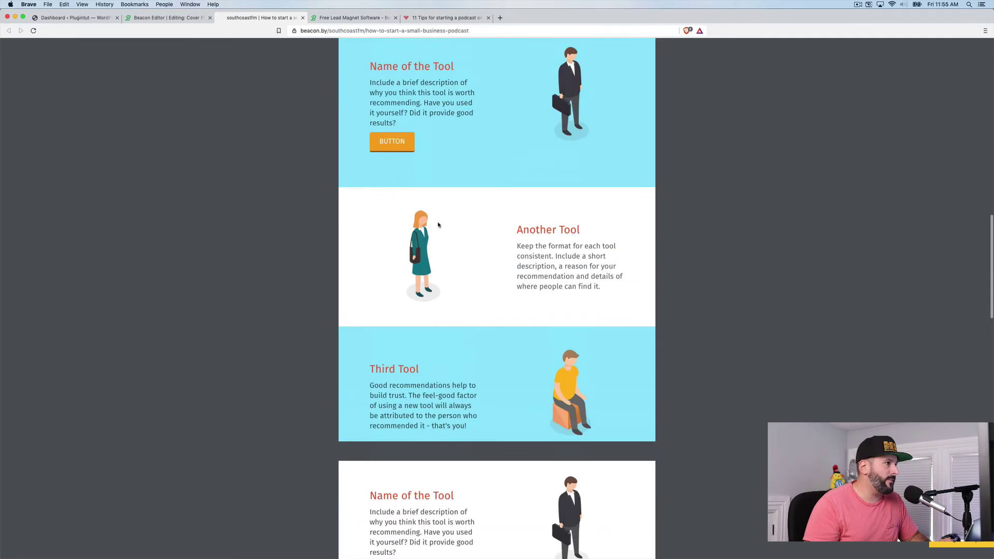
left_click(171, 18)
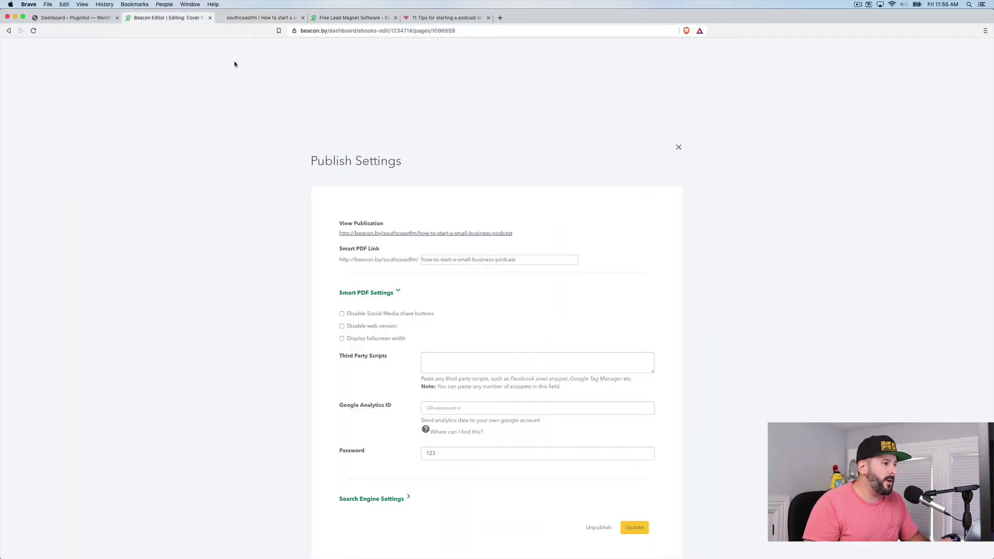
left_click(273, 20)
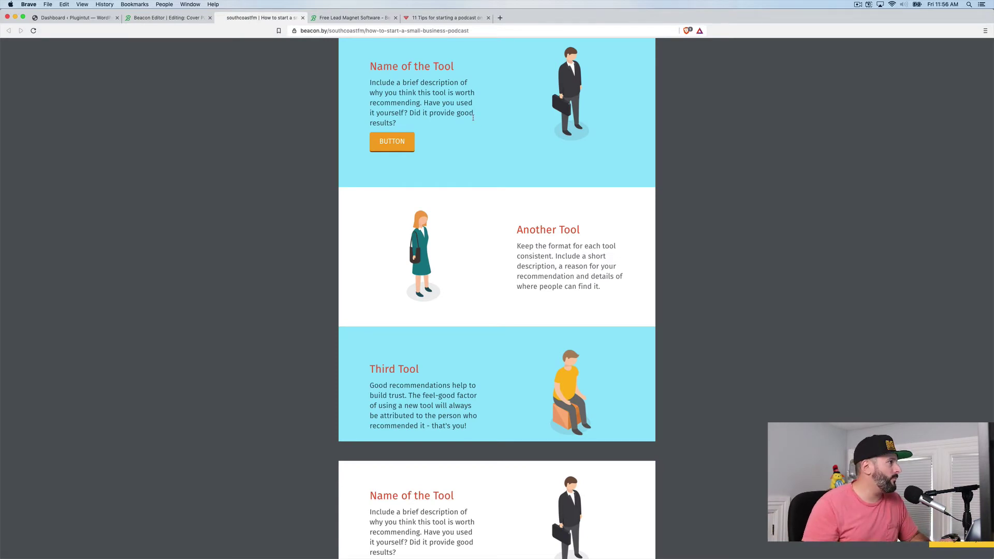
Step: Review the Google Analytics ID and Third Party Scripts fields, then close Smart PDF and reopen Publish
left_click(168, 18)
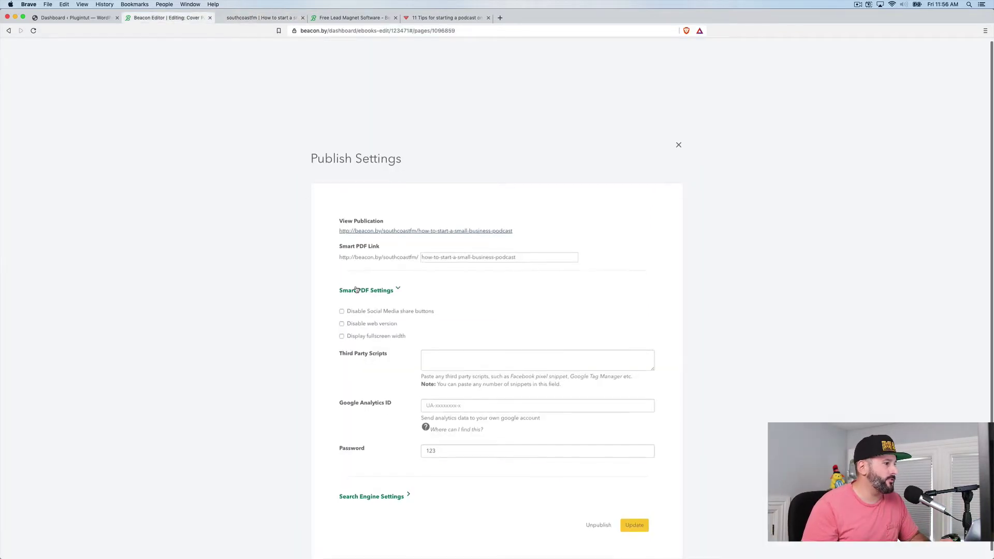
scroll(357, 292, "down", 1)
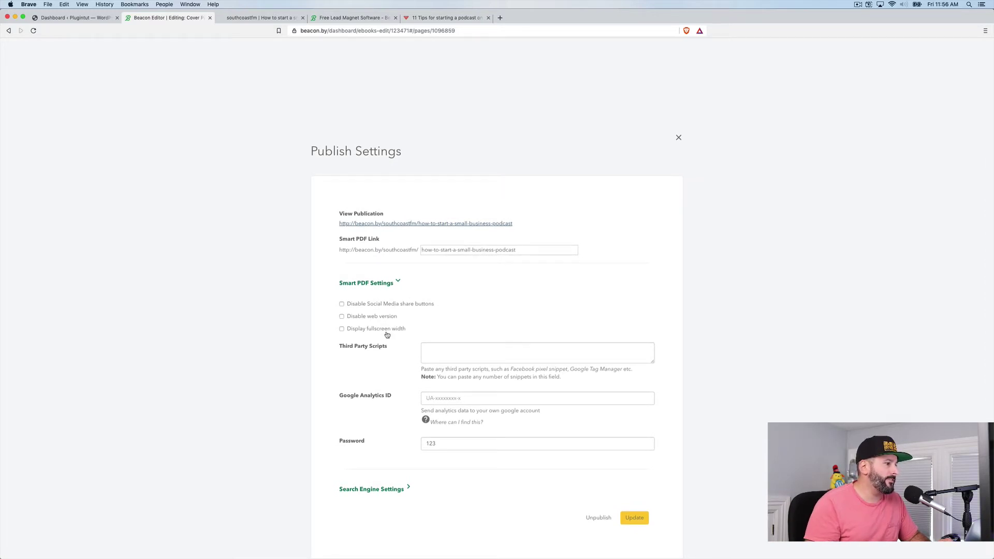
scroll(469, 389, "down", 1)
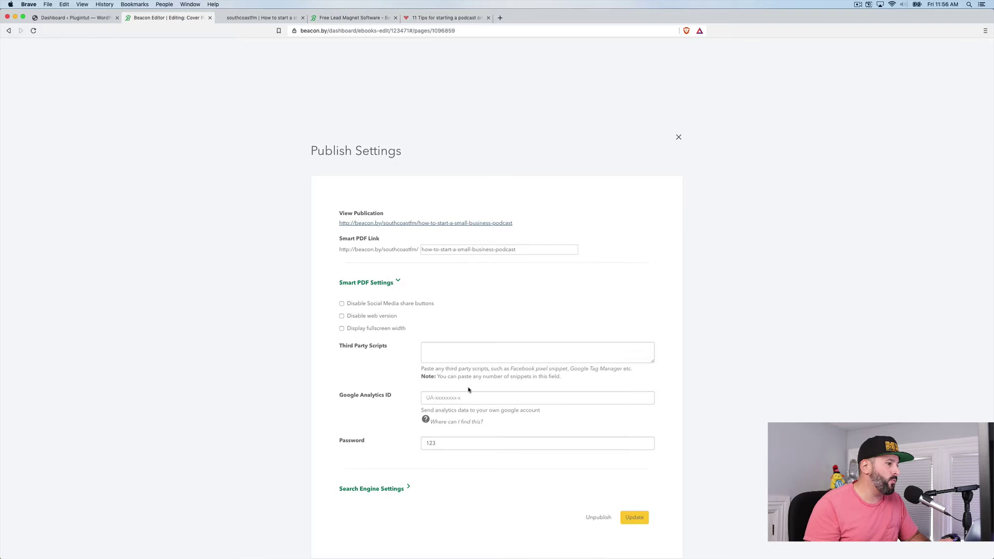
left_click(466, 398)
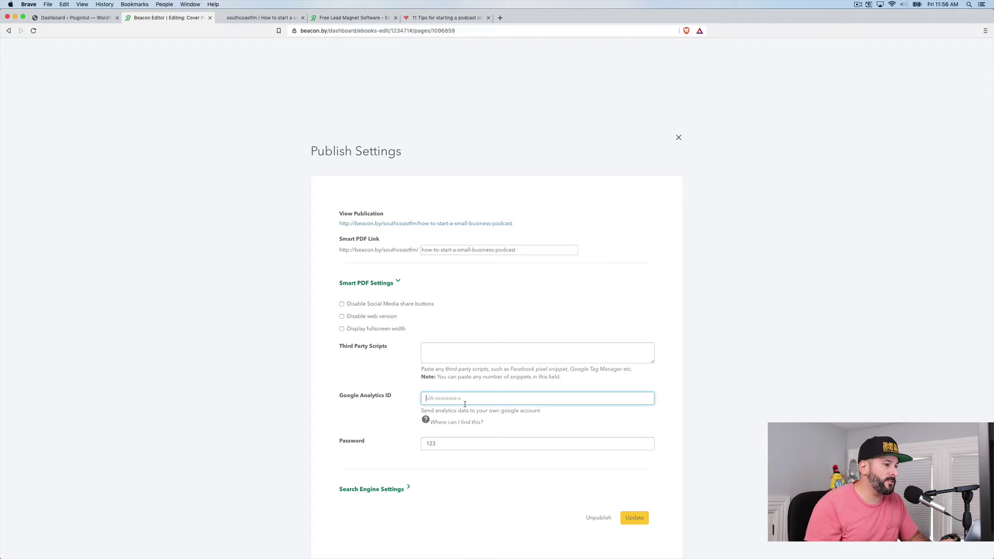
left_click(477, 354)
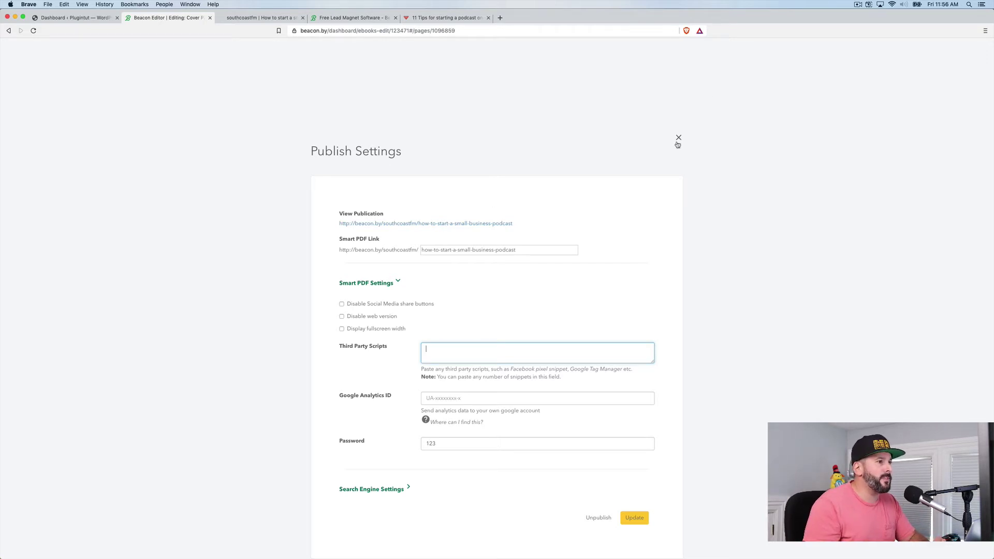
left_click(678, 138)
left_click(402, 48)
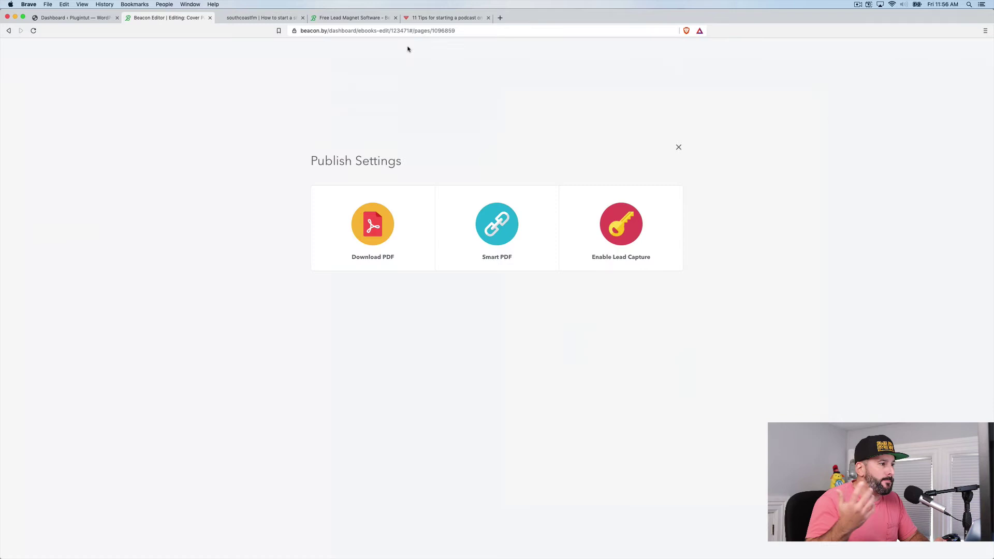
Step: Create opt-in form 'Plugintut t' linked to the How to start a small business podcast lead magnet
left_click(583, 242)
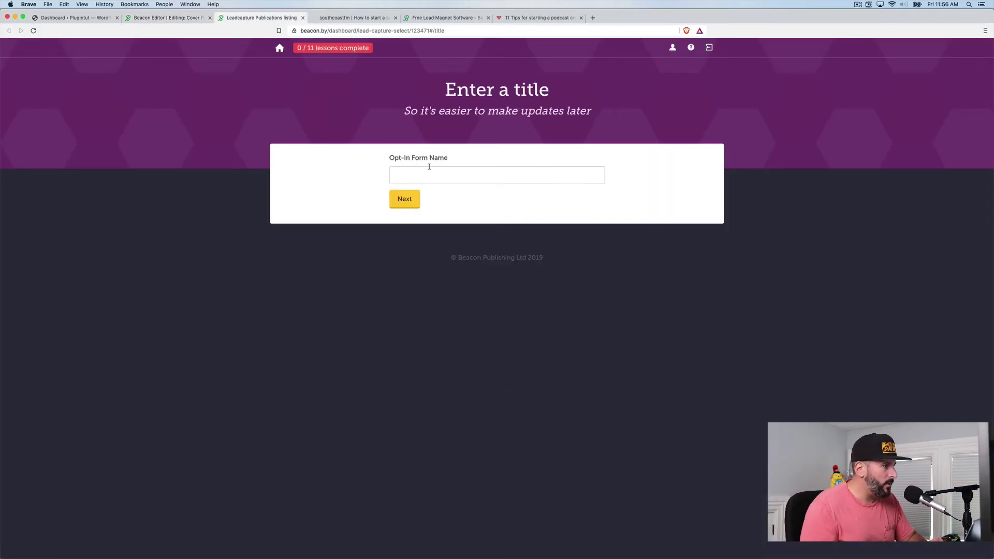
left_click(429, 174)
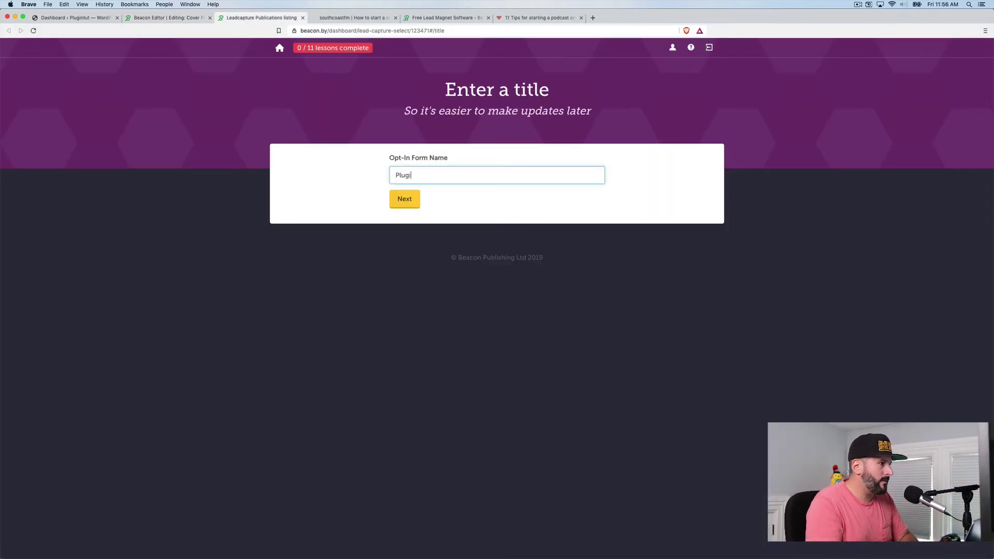
type("Plugintut tutorial")
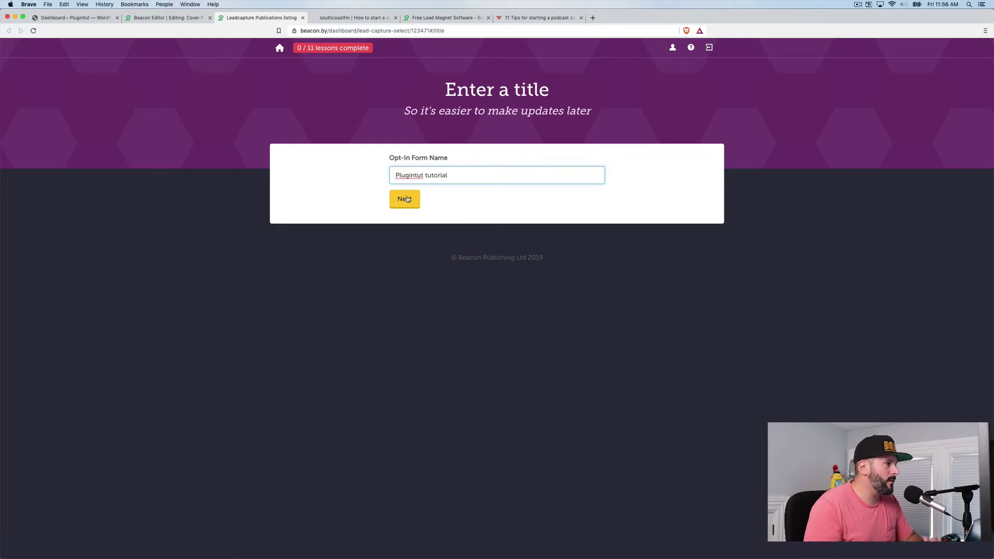
left_click(407, 200)
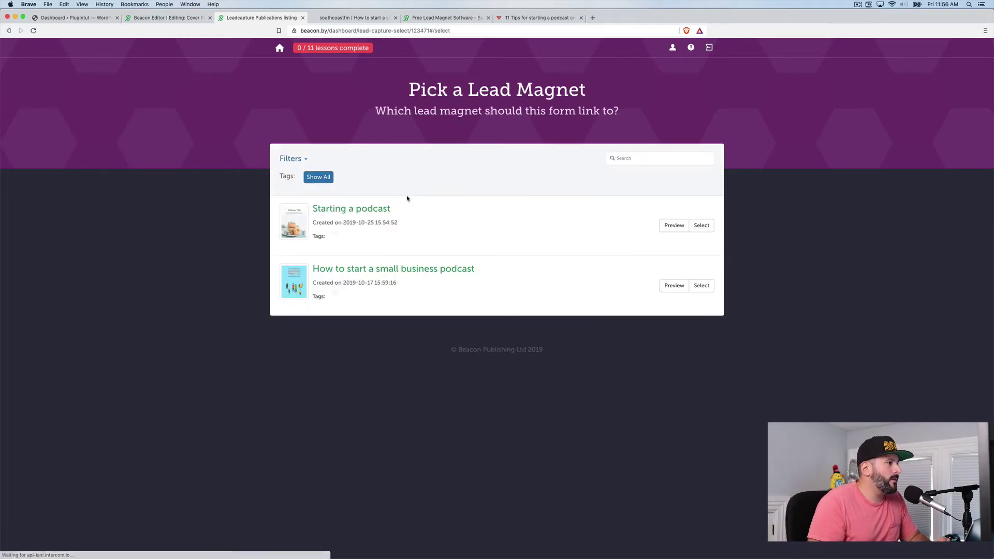
left_click(702, 287)
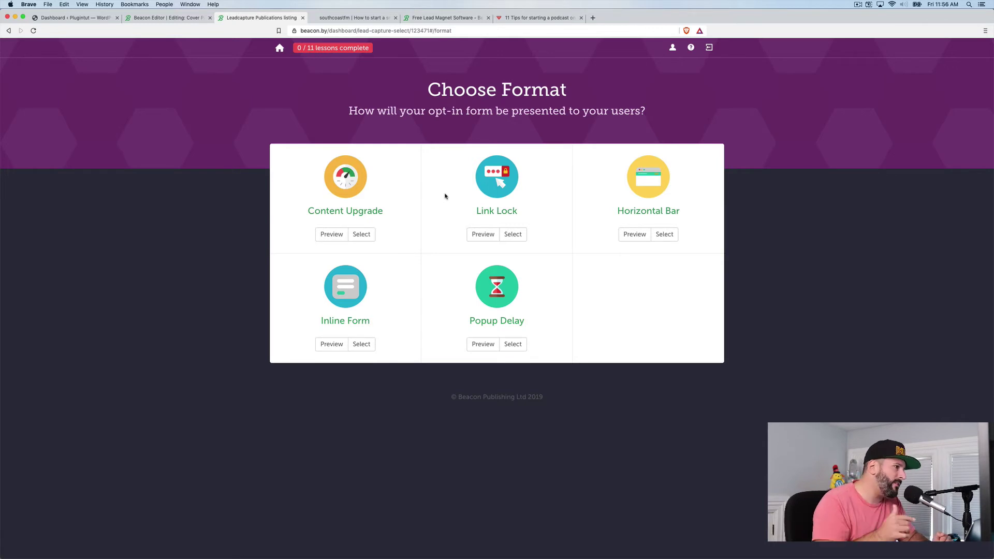
Step: Preview the Content Upgrade and Inline Form formats, closing each preview afterwards
left_click(324, 236)
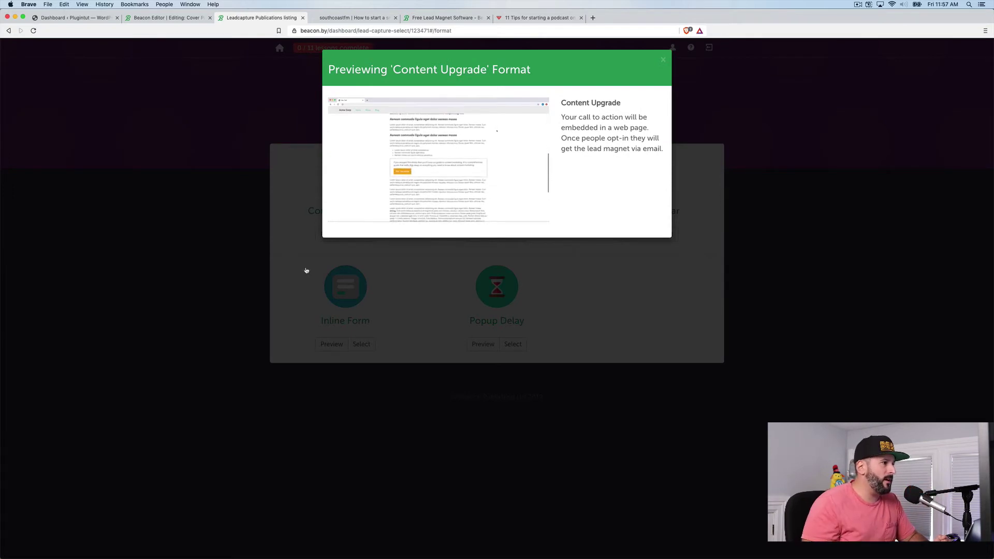
left_click(664, 60)
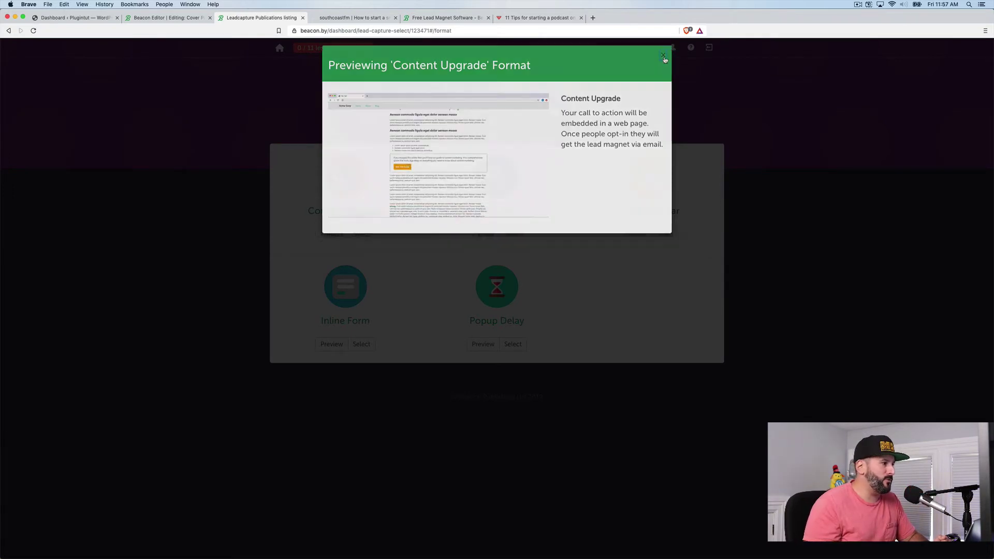
left_click(332, 345)
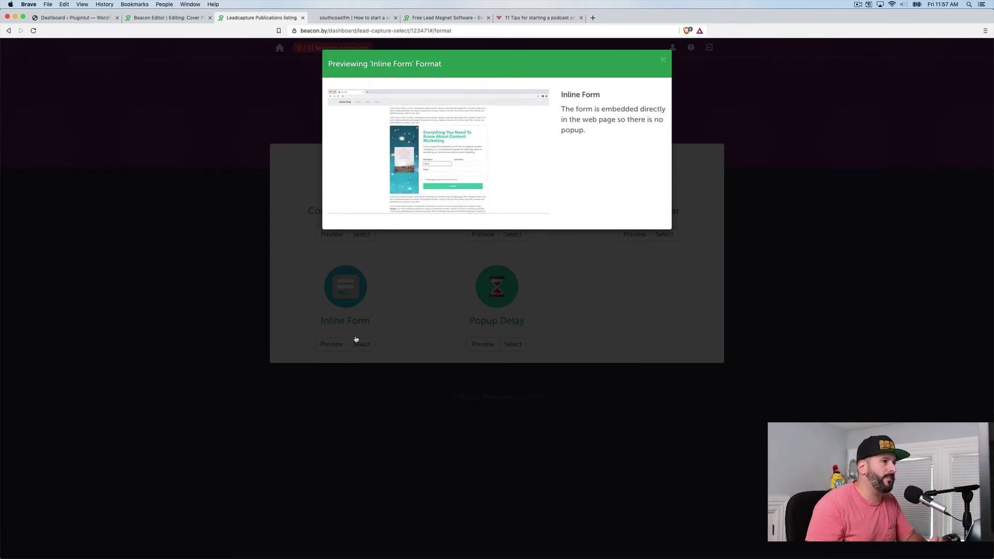
left_click(663, 58)
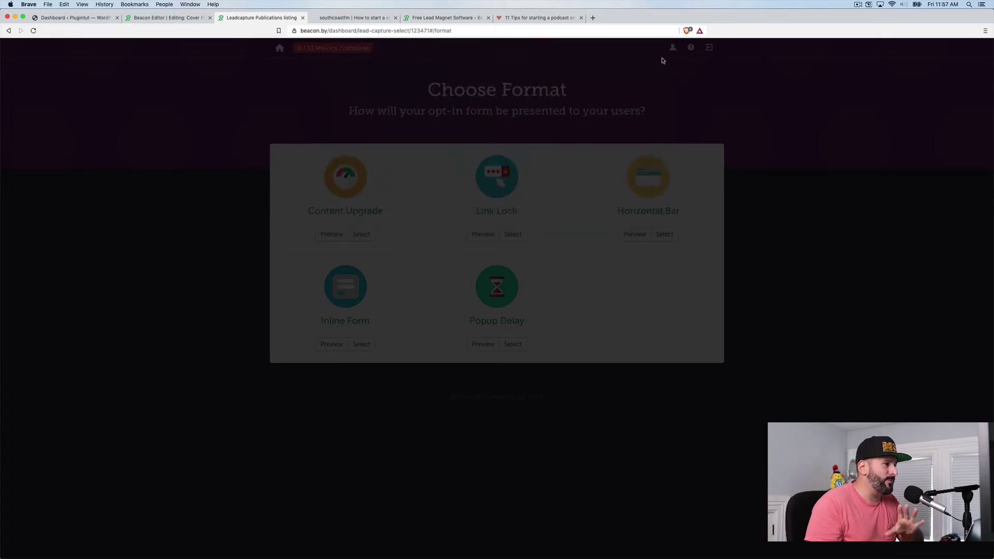
Step: Choose Content Upgrade as the opt-in format using the Highlight template
left_click(365, 235)
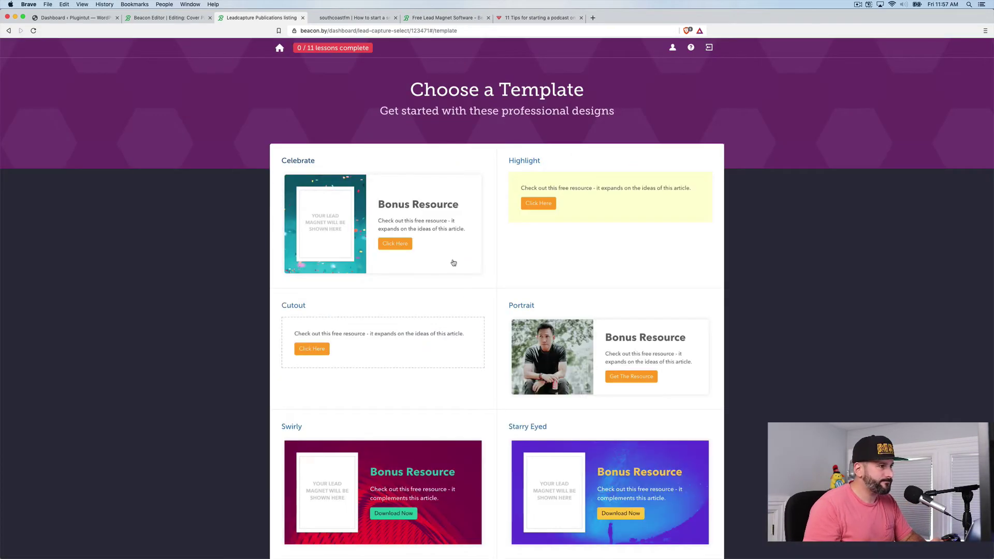
scroll(515, 280, "down", 5)
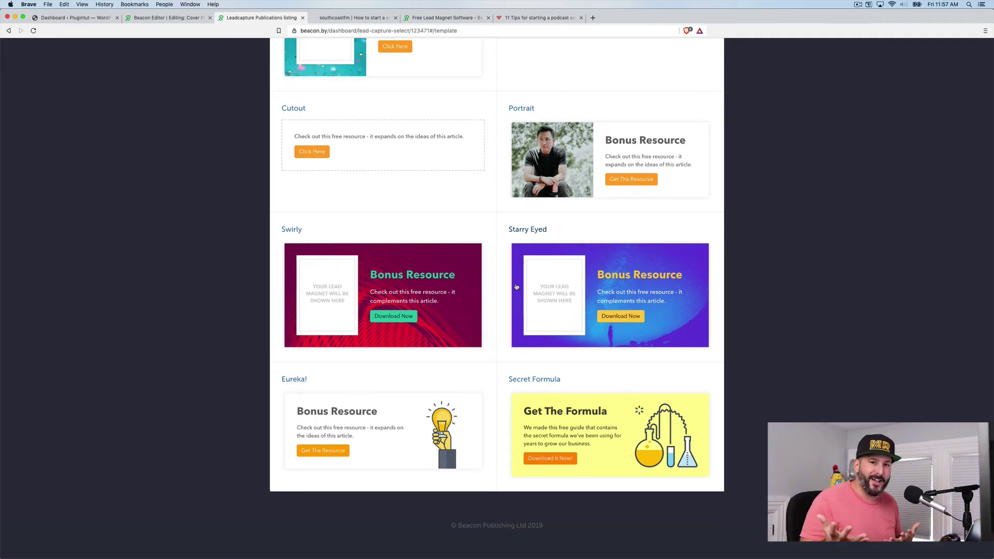
scroll(516, 287, "up", 5)
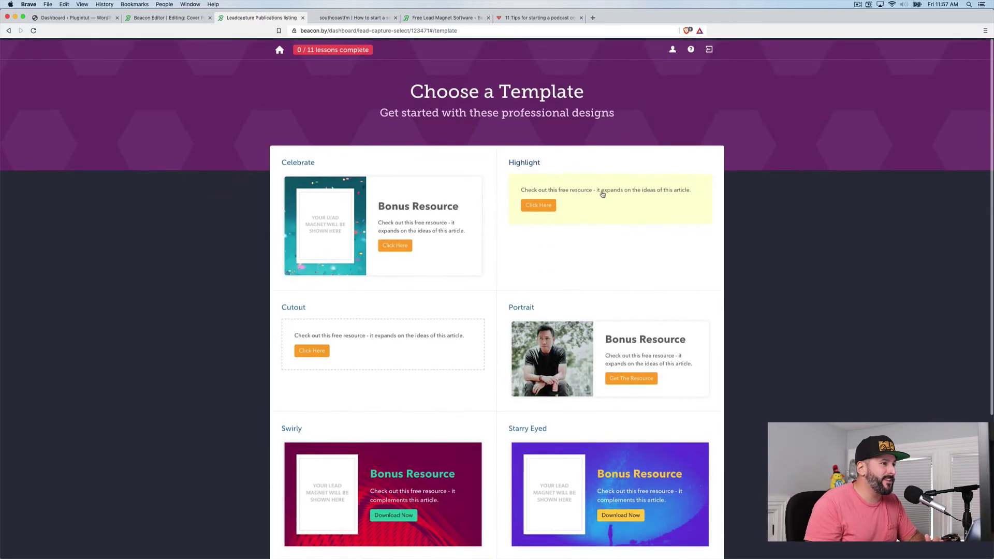
left_click(602, 194)
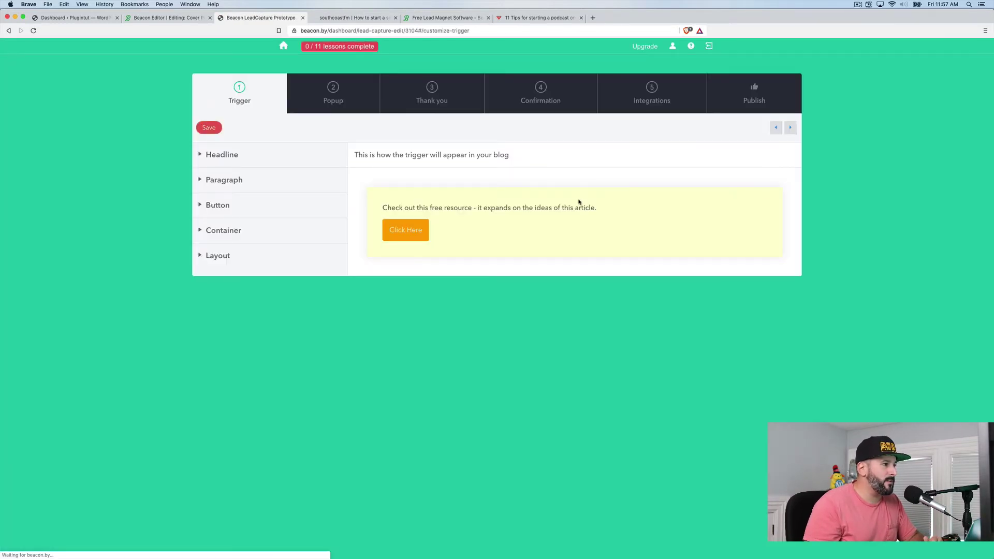
Step: Review the trigger's Paragraph, Button and Container settings, then move on to the Popup step
left_click(401, 210)
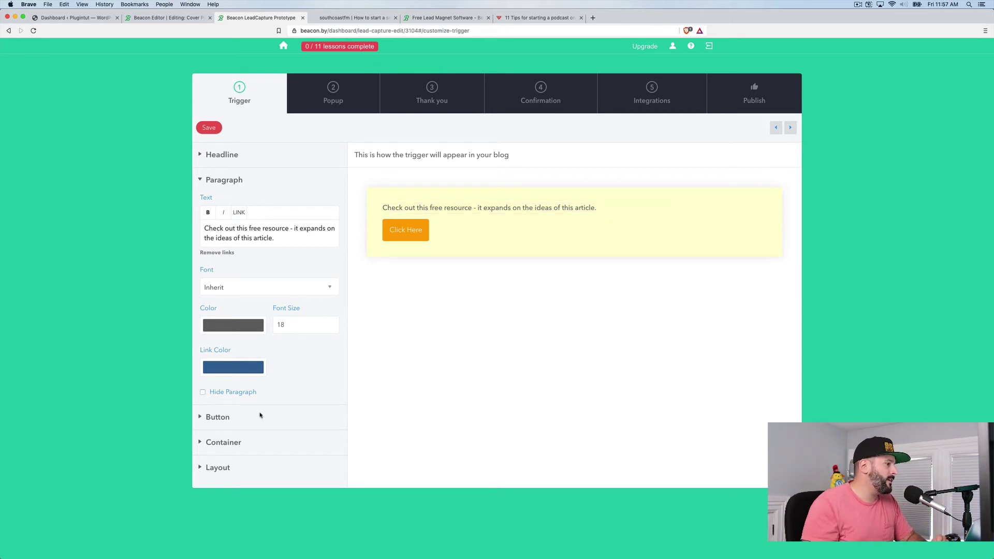
left_click(221, 417)
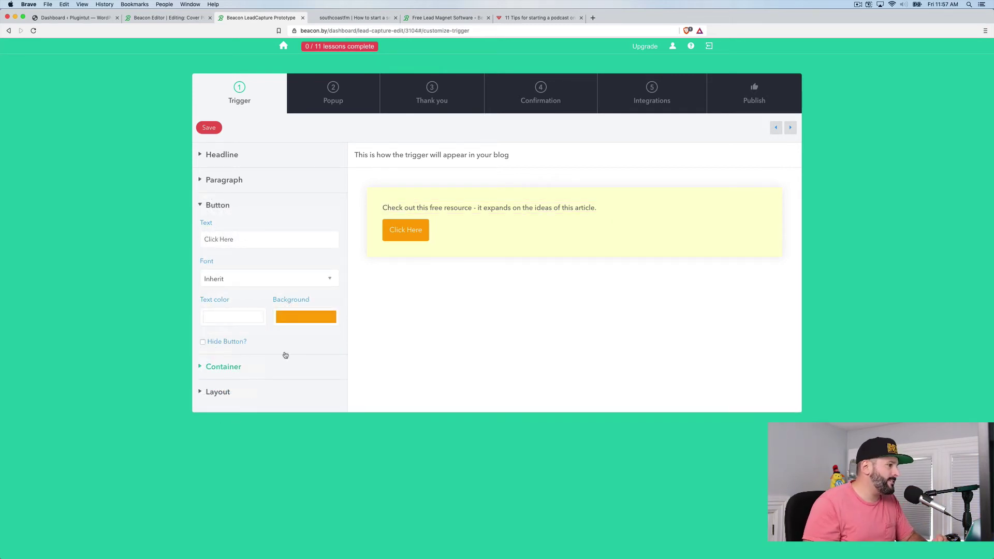
left_click(223, 369)
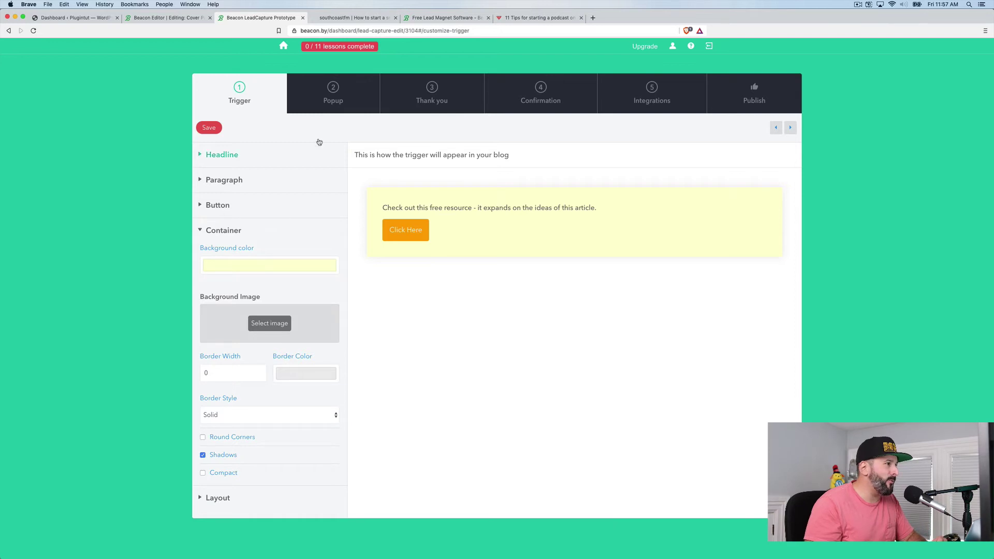
left_click(346, 88)
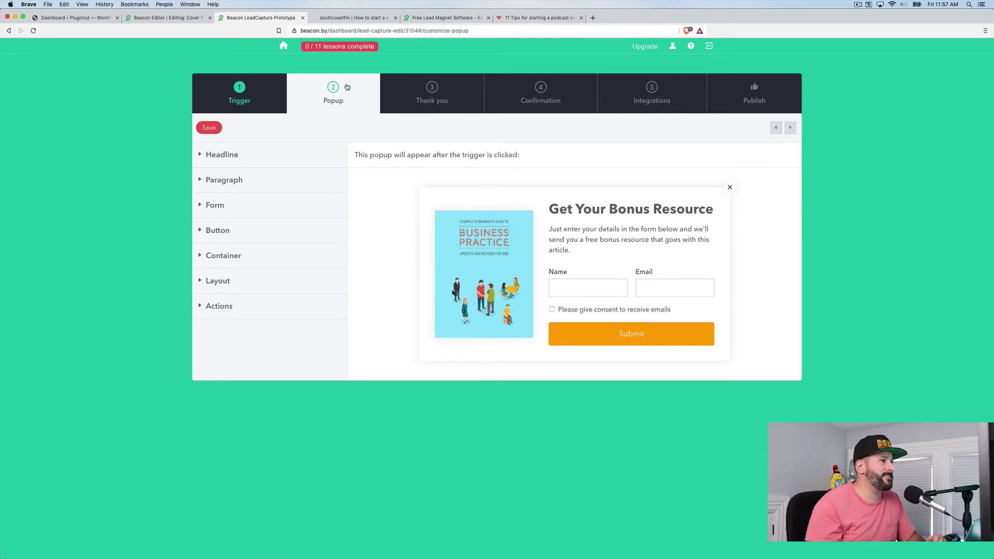
Step: Step through the Thank You page and Confirmation email, checking subject and sender fields, to Integrations
left_click(435, 103)
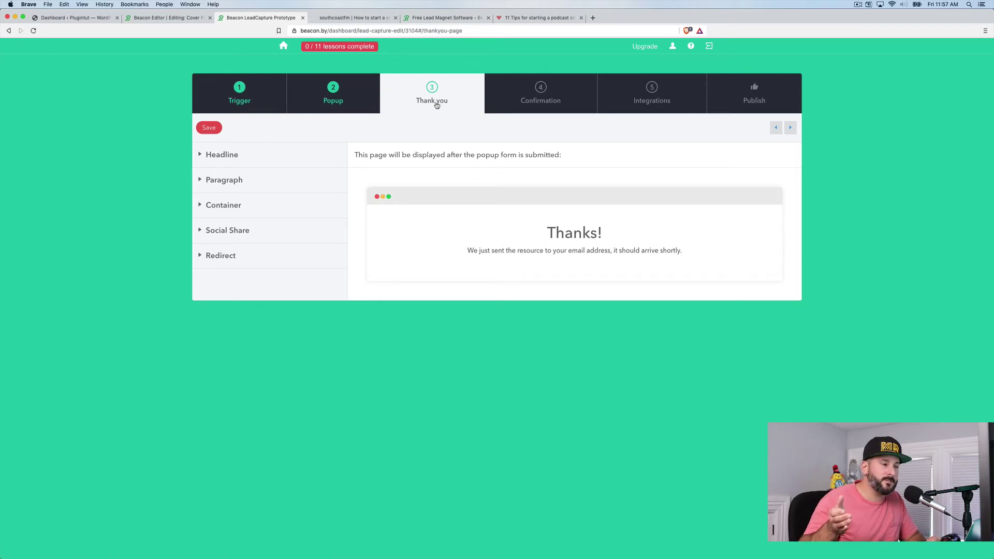
left_click(562, 90)
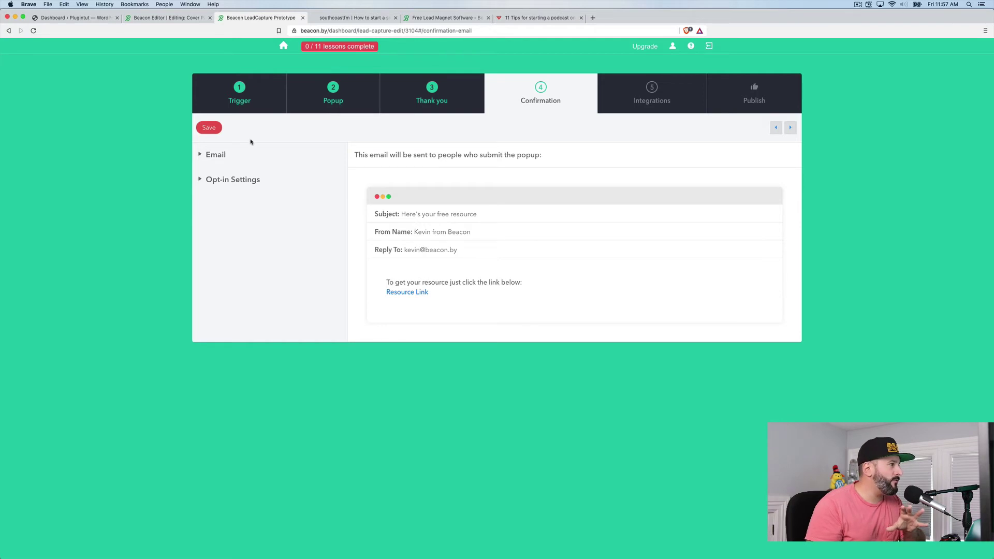
left_click(233, 151)
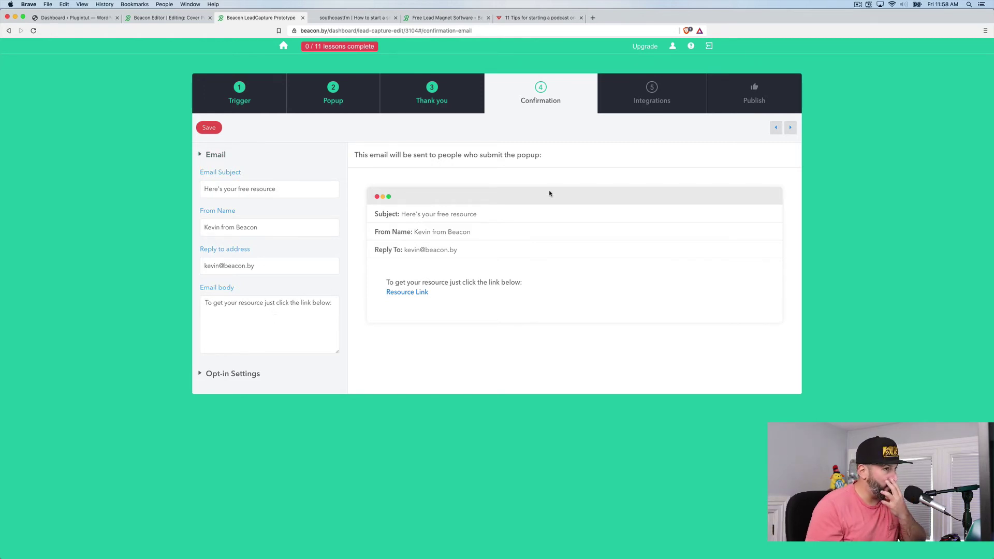
left_click(655, 102)
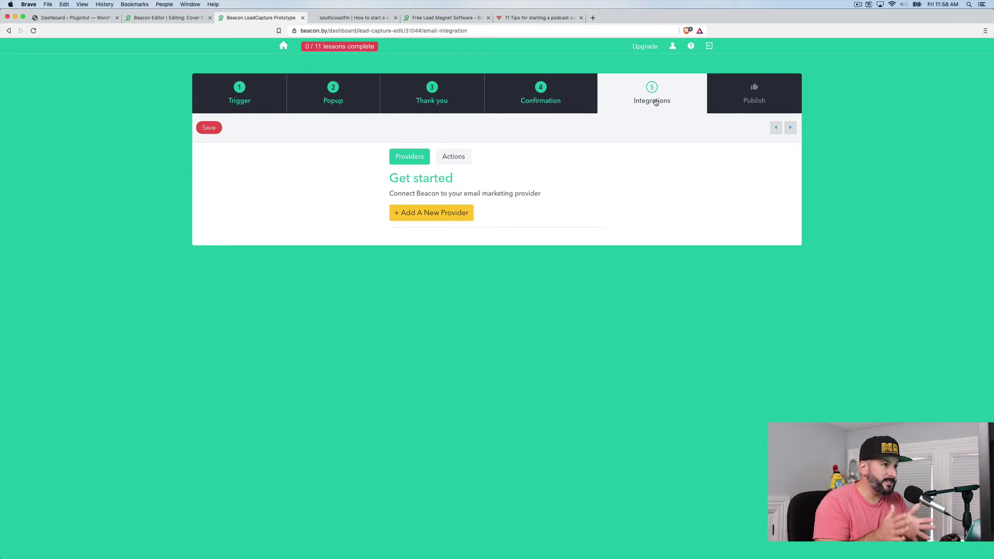
Step: Skip adding an email provider, advance to Publish, and select the whole embed script
left_click(430, 212)
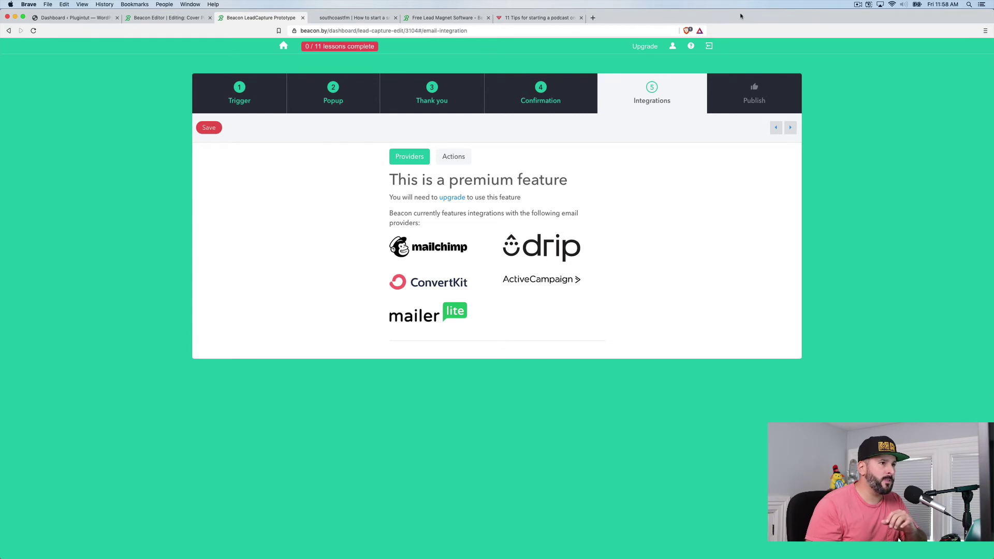
left_click(734, 89)
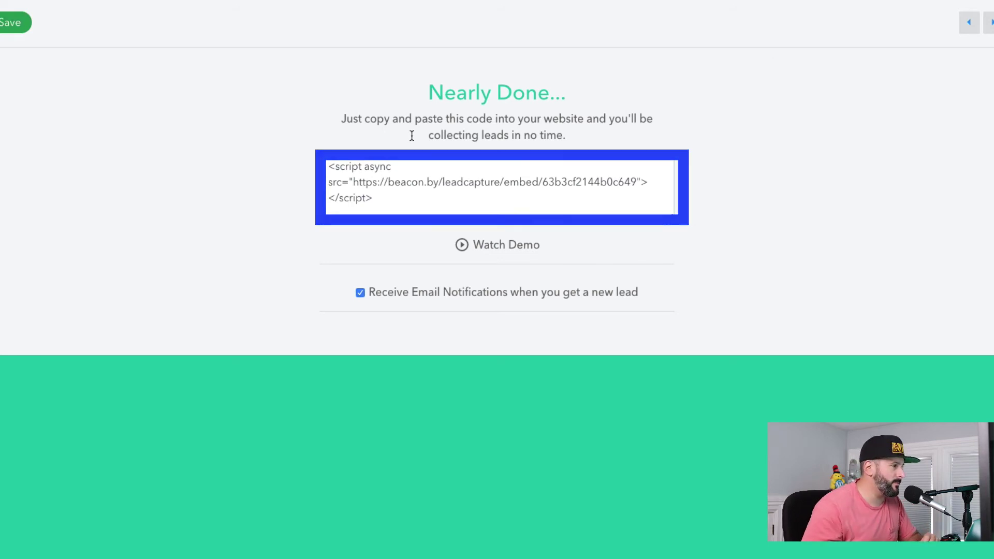
triple_click(363, 186)
key("super+c")
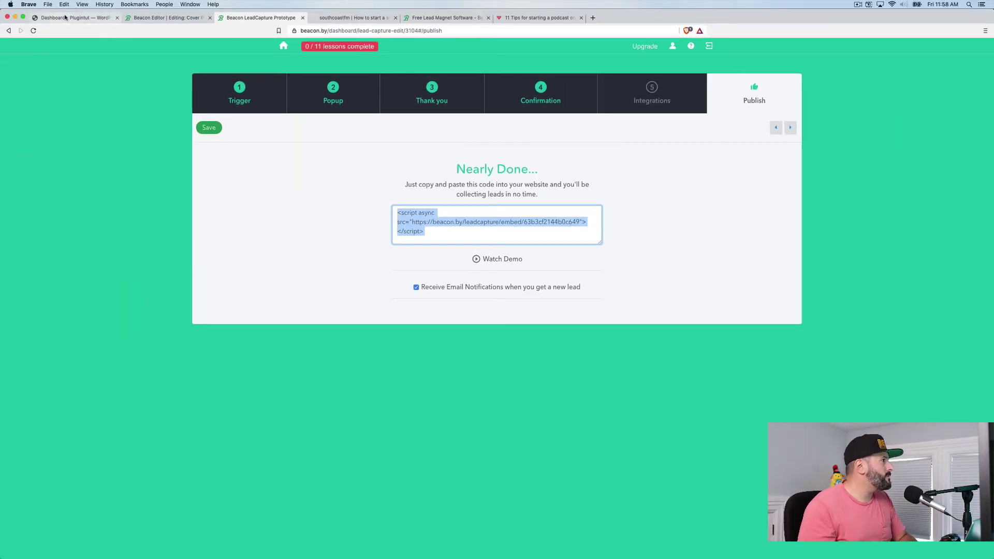
Step: Open the Hello world! post for editing from the WordPress Posts list
left_click(71, 22)
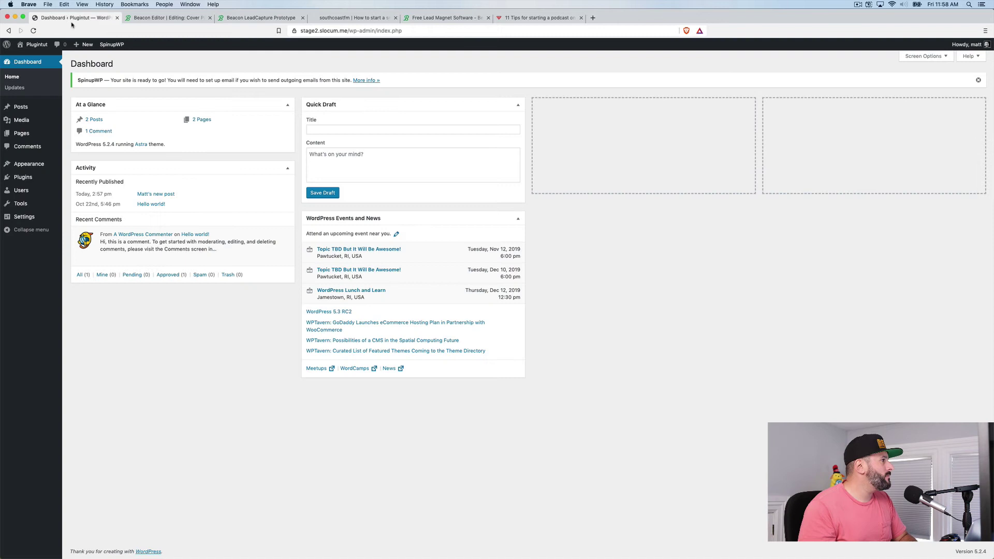
left_click(21, 107)
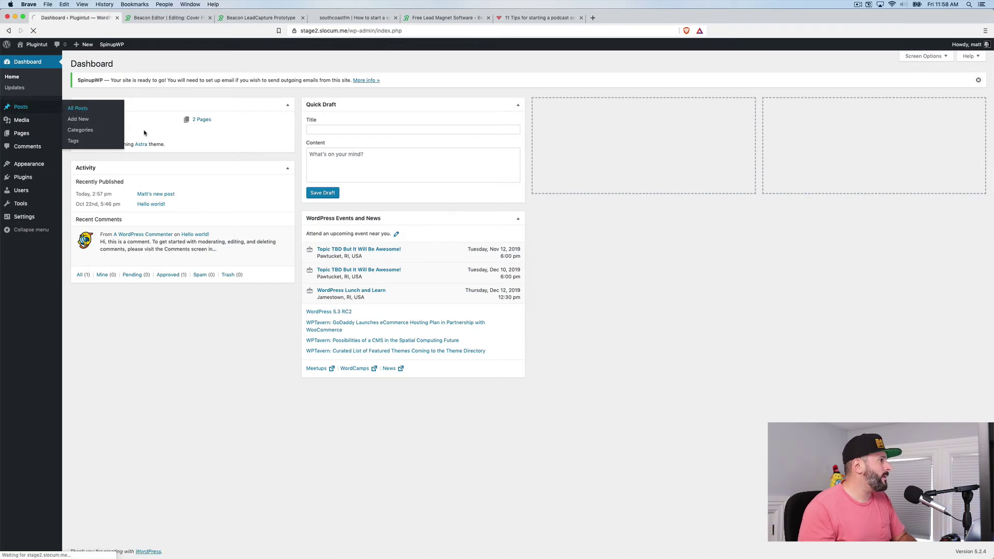
left_click(93, 176)
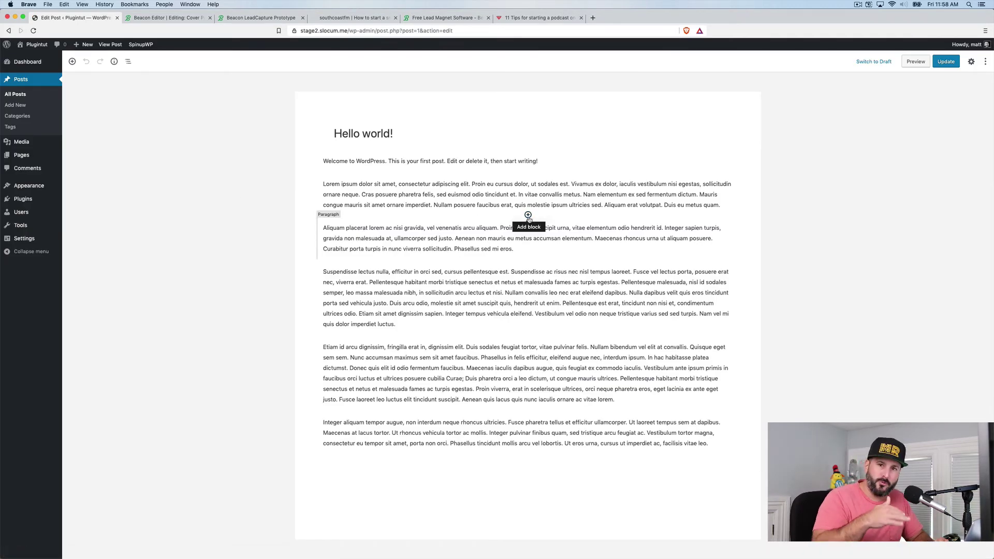
Step: Add a Custom HTML block with the Beacon script after the first paragraph, preview it, and update
left_click(528, 216)
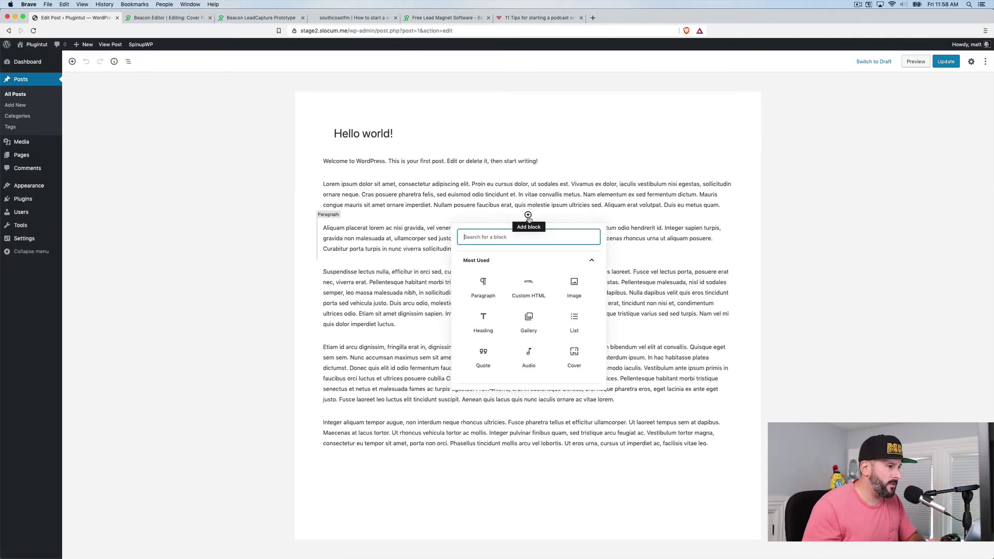
left_click(529, 288)
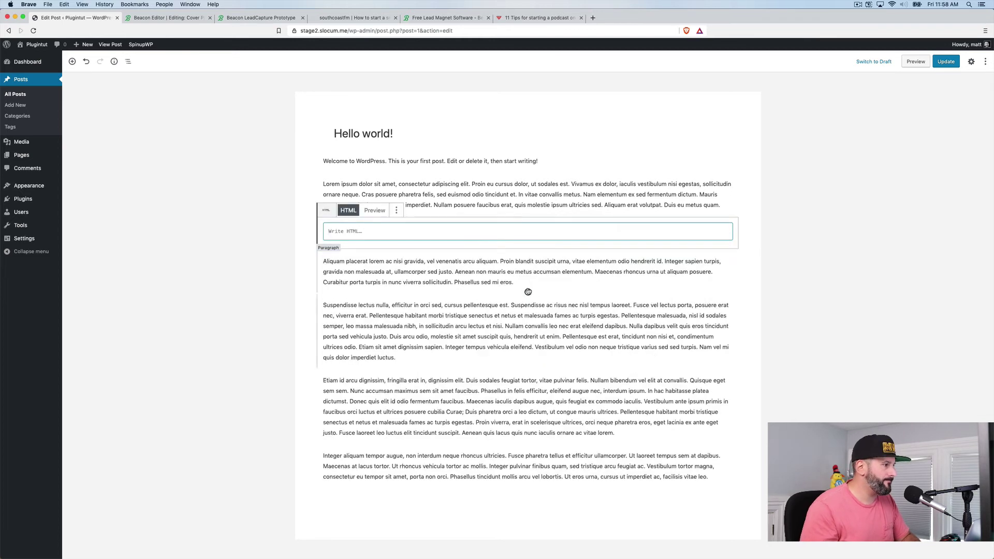
key("super+v")
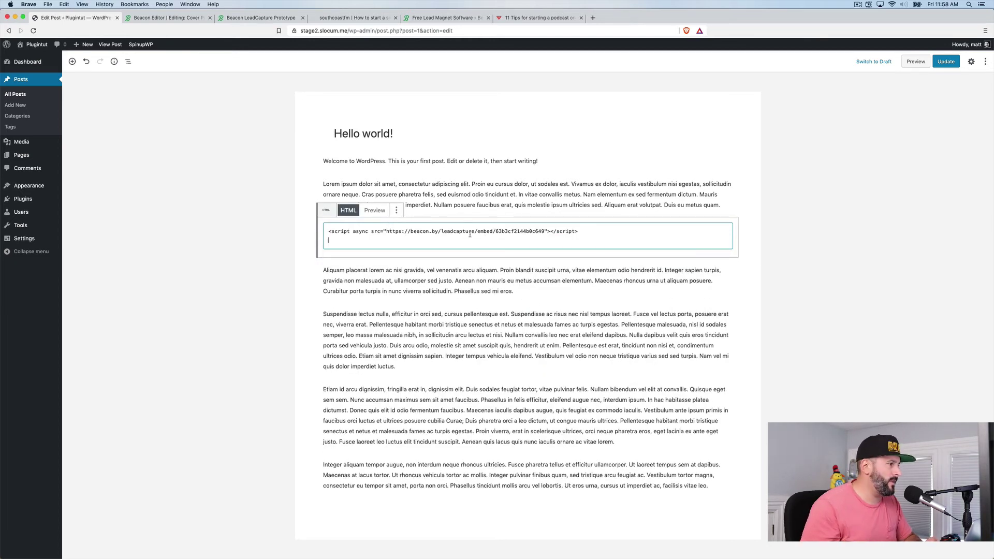
left_click(374, 210)
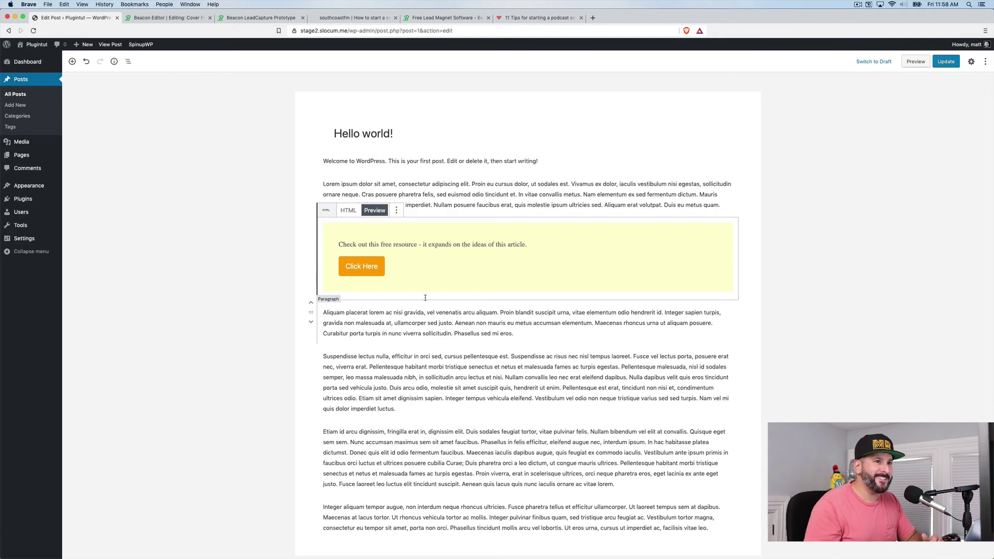
left_click(947, 62)
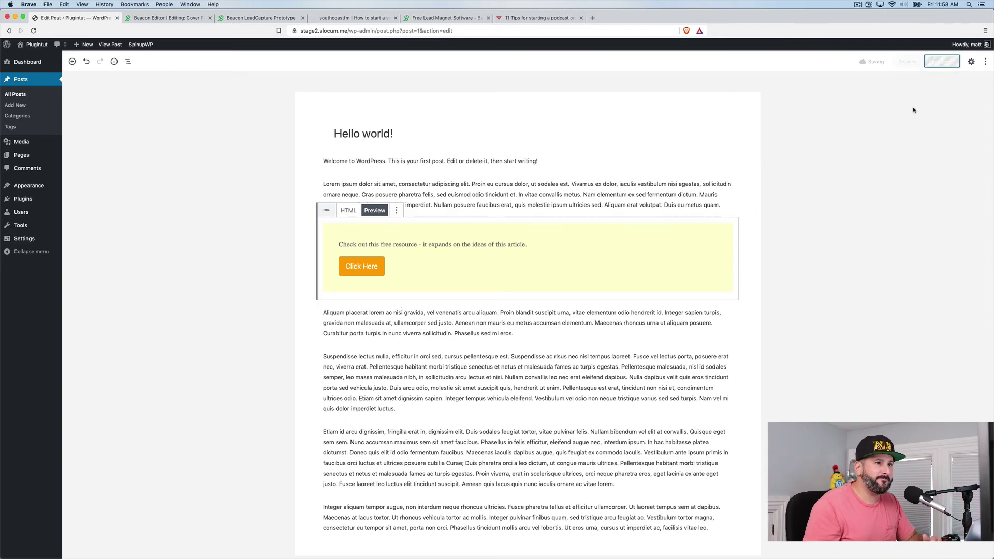
Step: Preview the post and test that Click Here opens the Get Your Bonus Resource popup
left_click(908, 62)
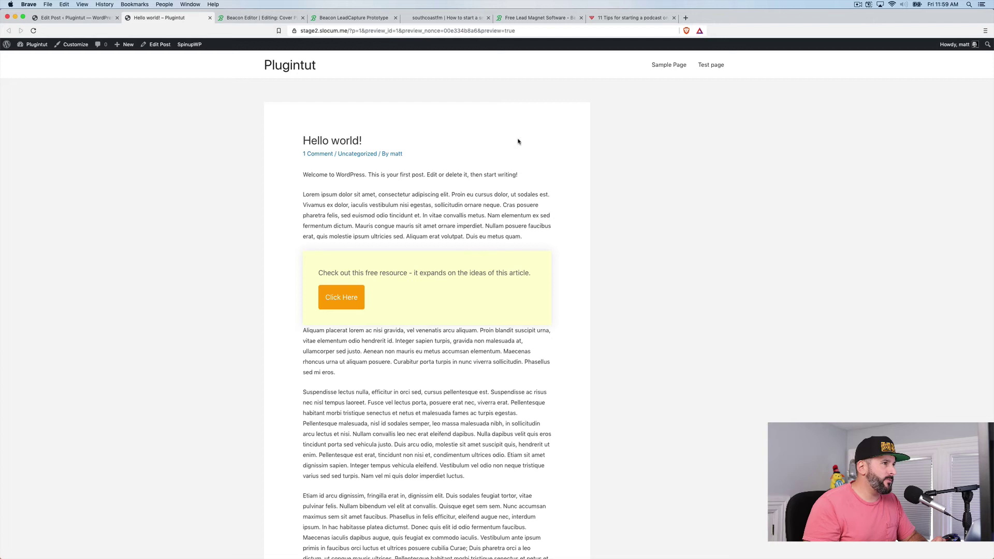
left_click(352, 300)
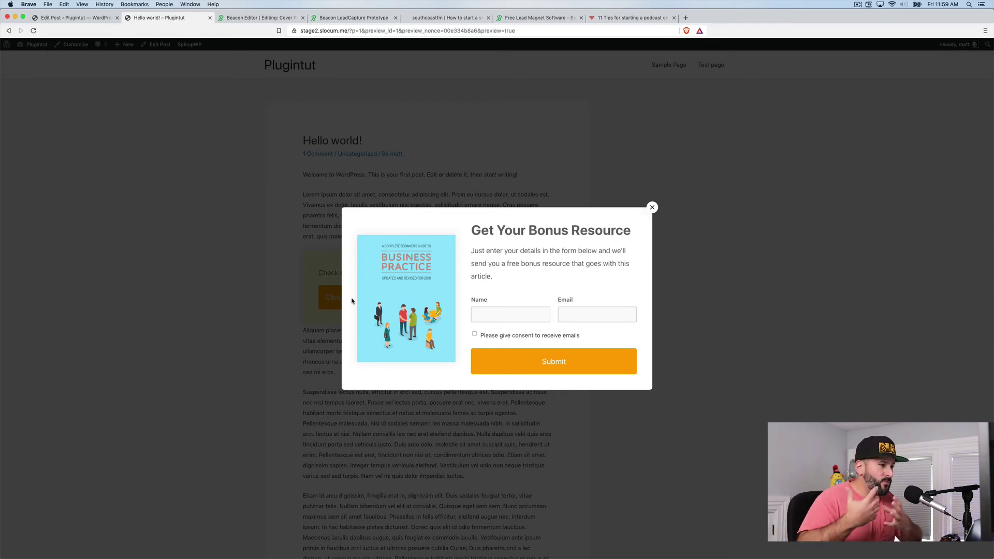
left_click(648, 210)
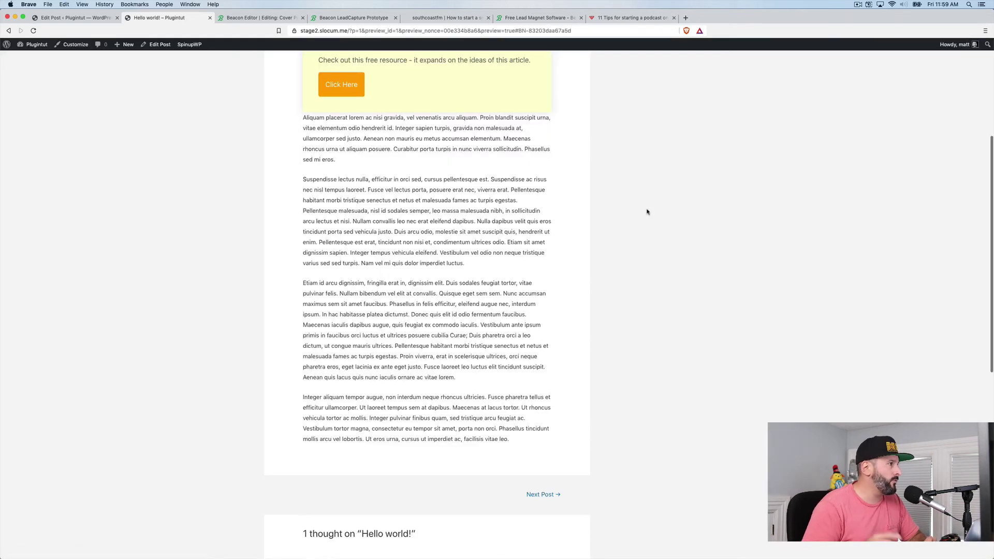
left_click(58, 21)
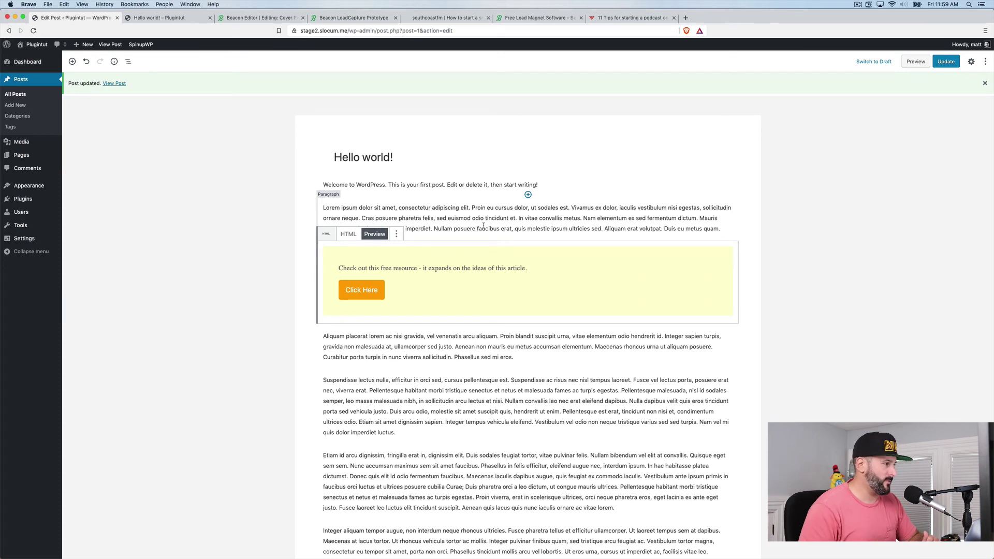
Step: Convert the content-upgrade HTML block into a reusable block named 'Content upgrade 2'
left_click(400, 235)
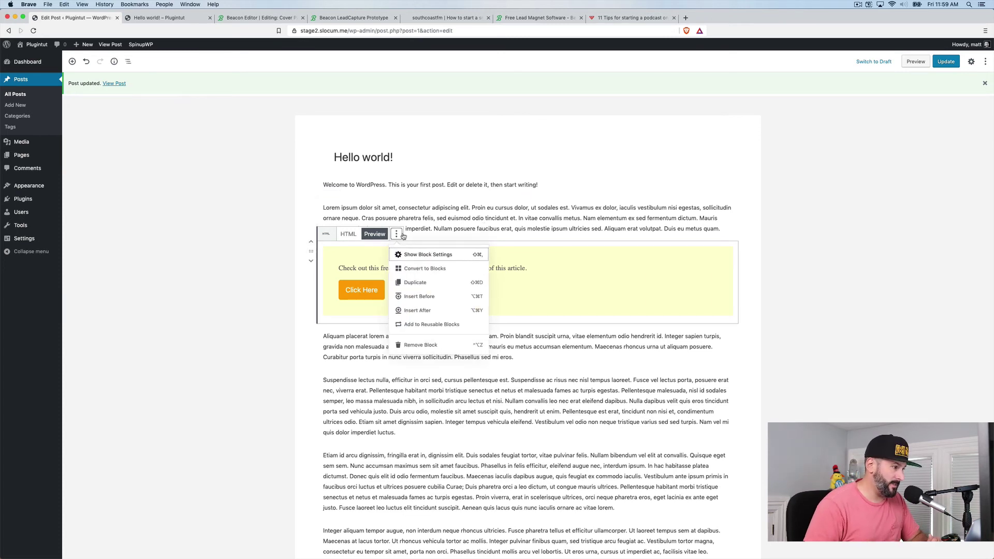
left_click(434, 325)
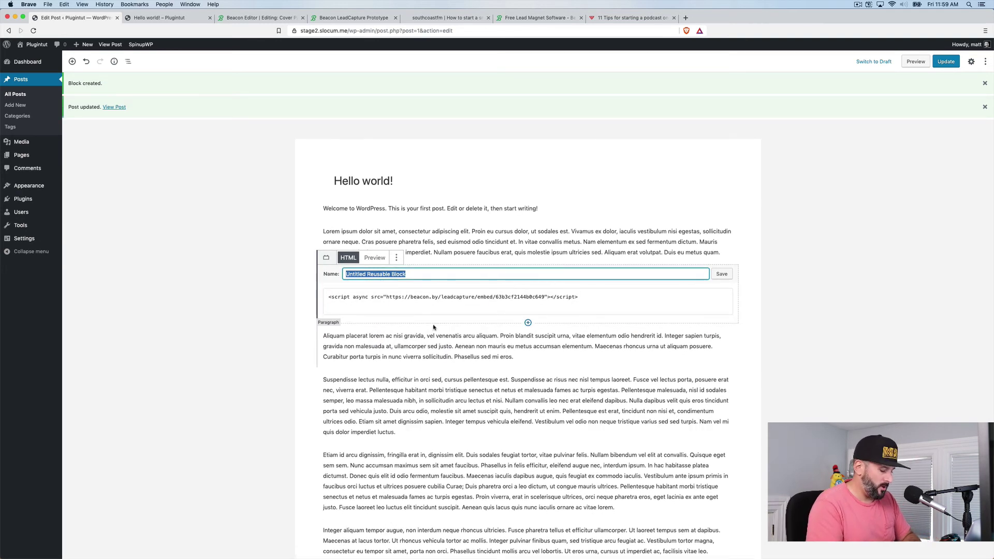
type("Content up")
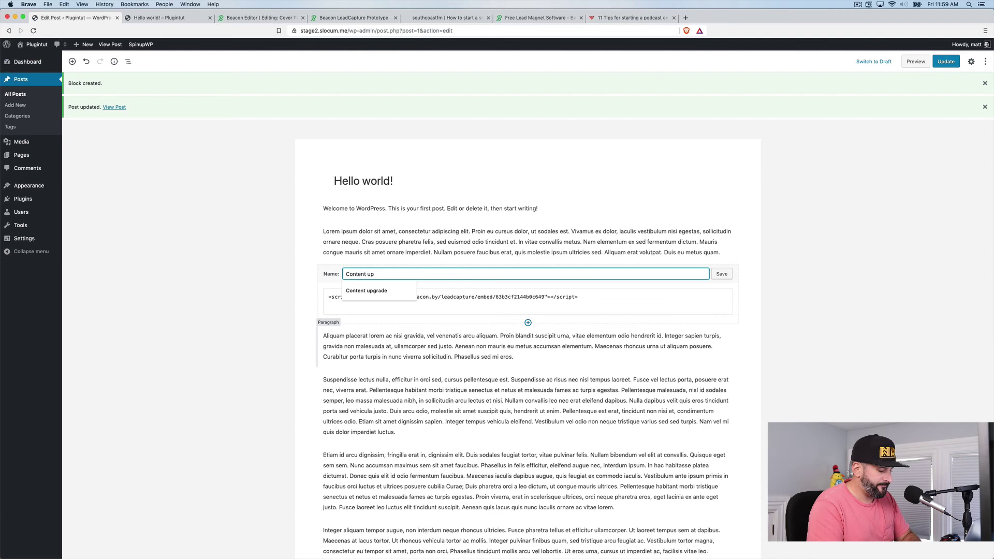
type("grade 2")
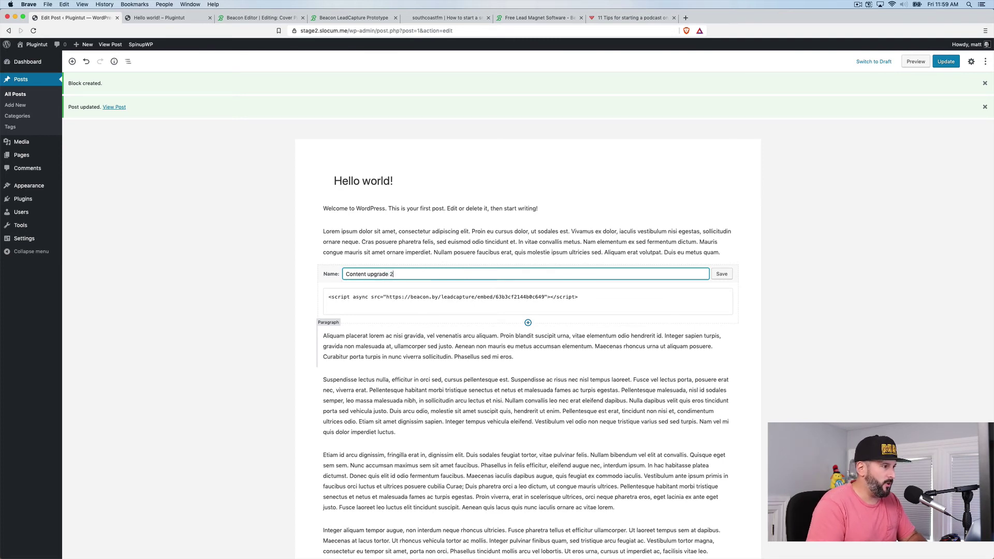
left_click(729, 273)
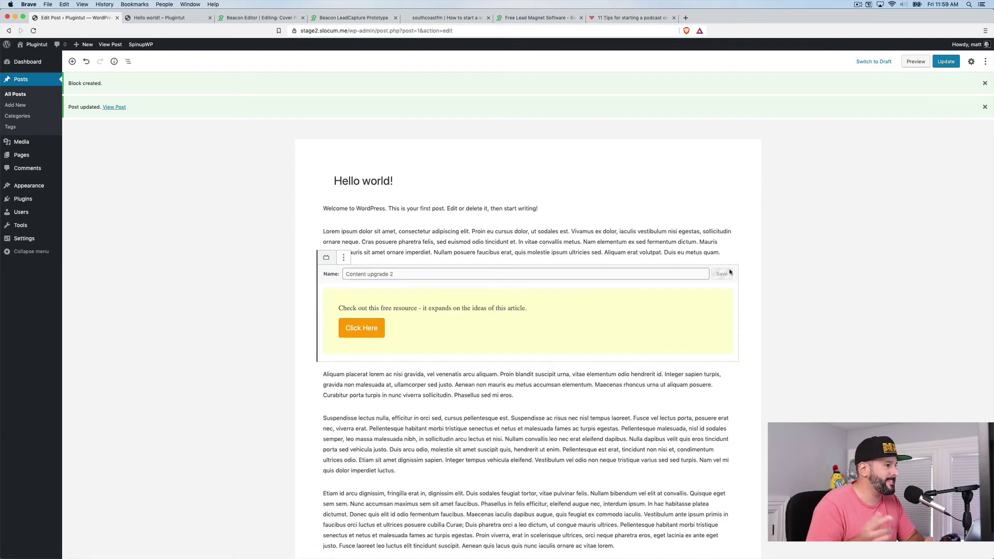
Step: Deselect the reusable block and save the post with Ctrl+S
left_click(461, 236)
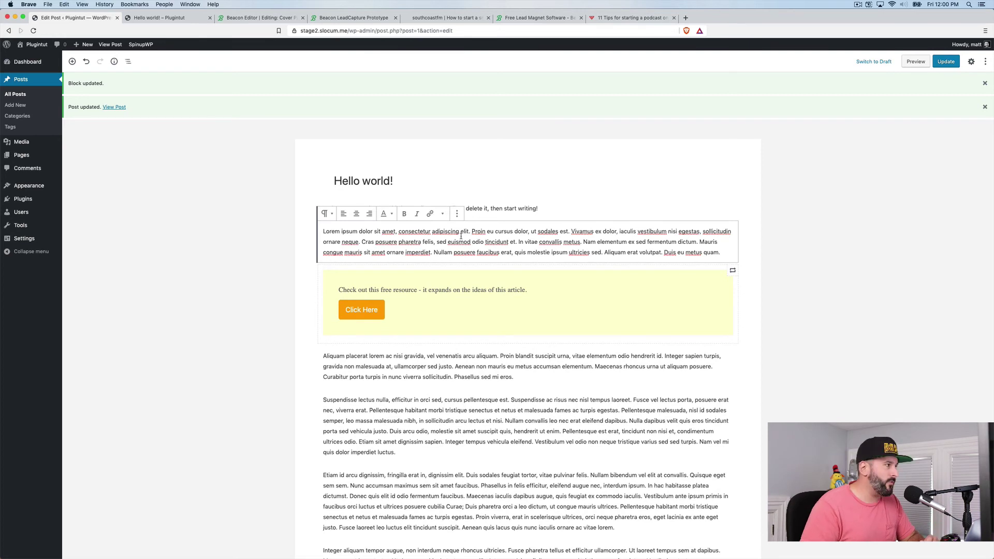
mouse_move(947, 64)
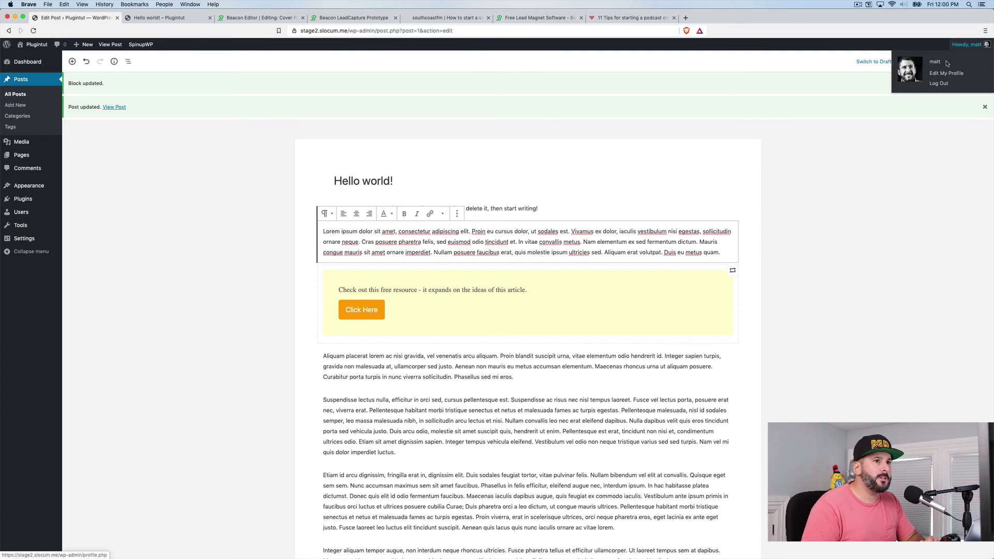
key("super+s")
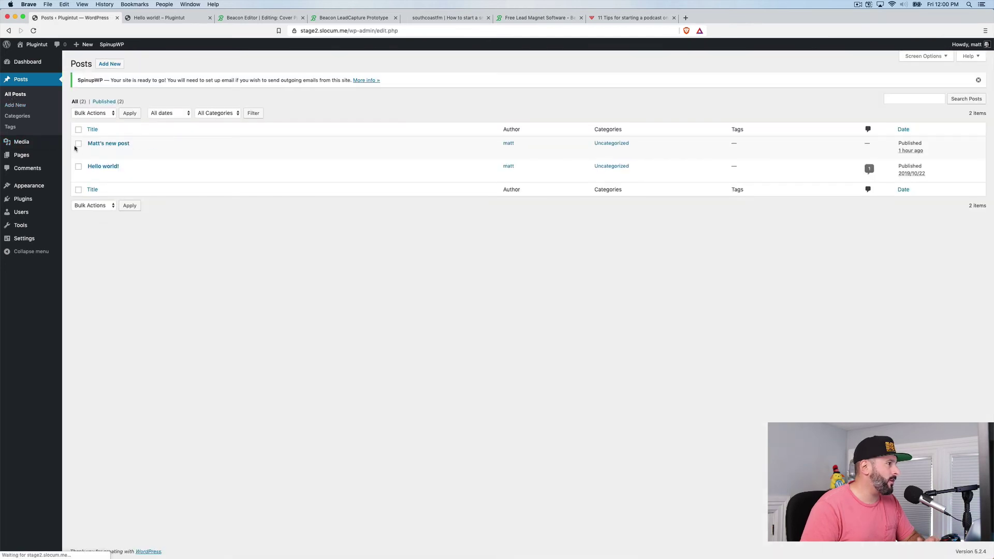
Step: In the second post, insert the 'Content upgrade 2' reusable block after the fourth content line
left_click(92, 152)
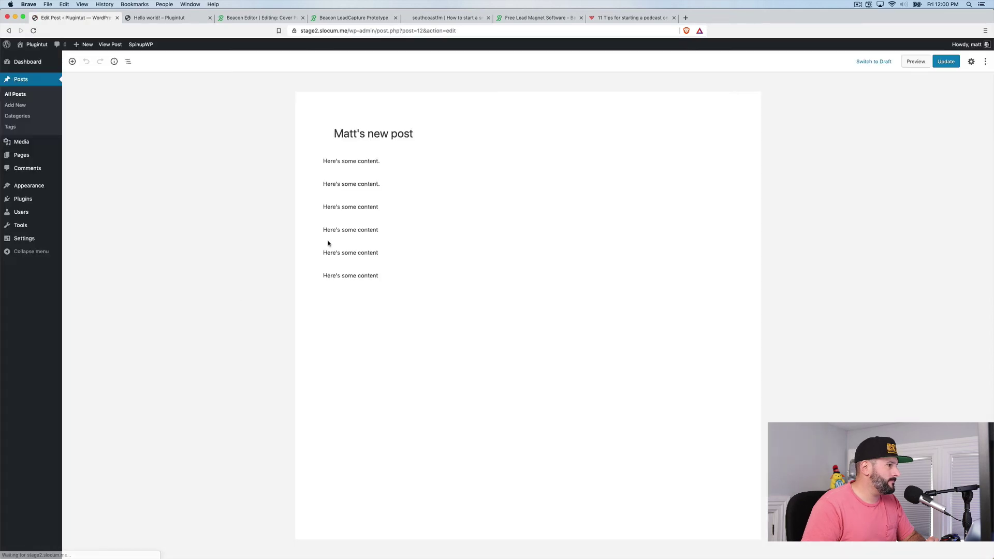
left_click(529, 240)
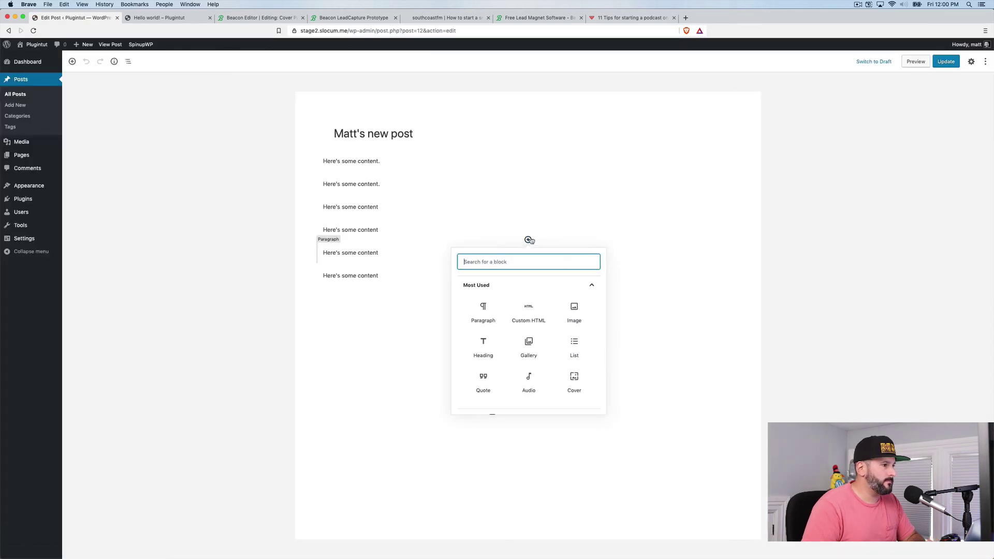
type("reu")
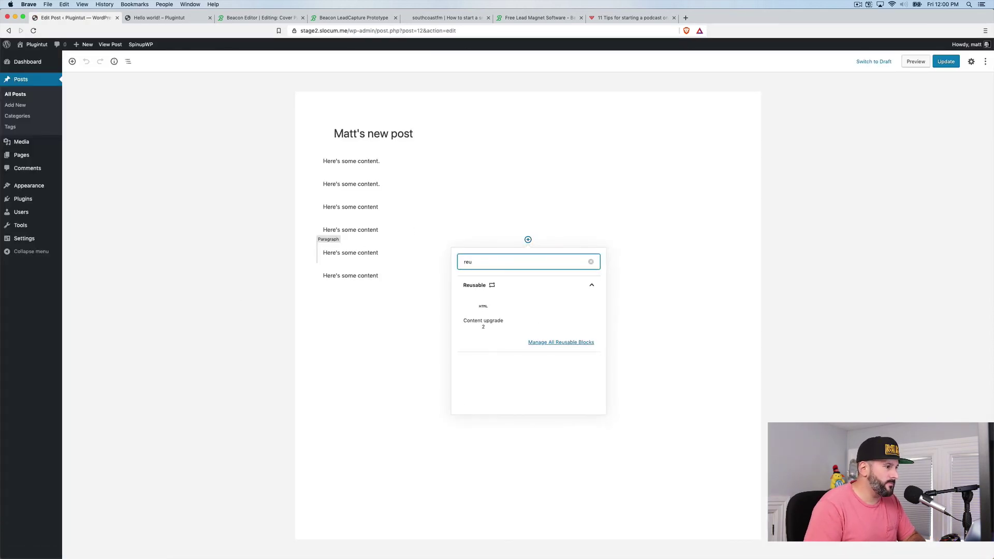
mouse_move(484, 322)
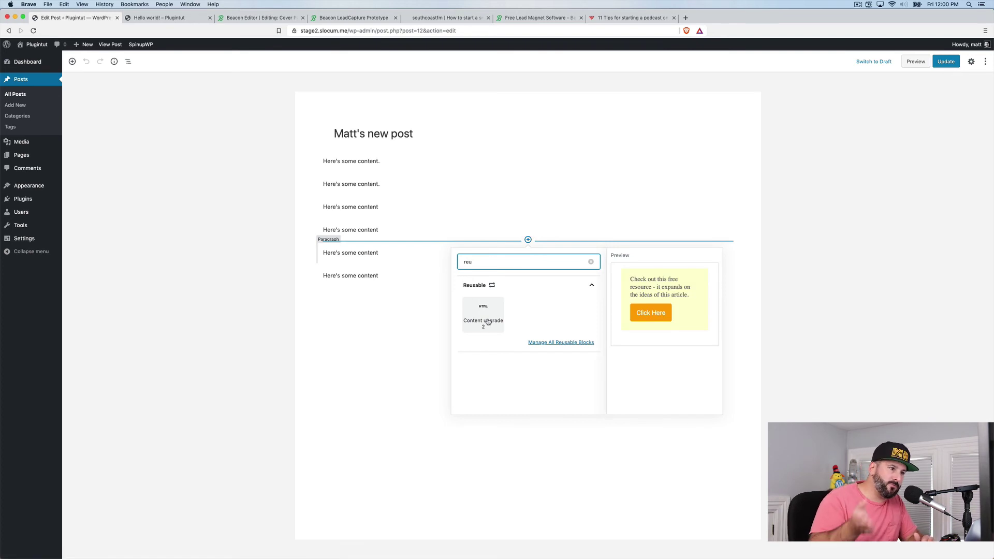
left_click(487, 322)
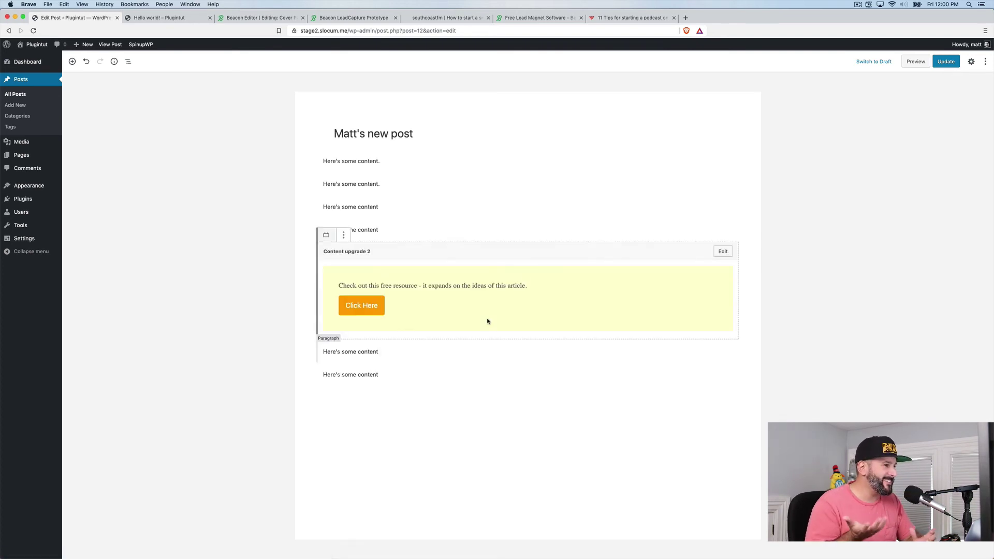